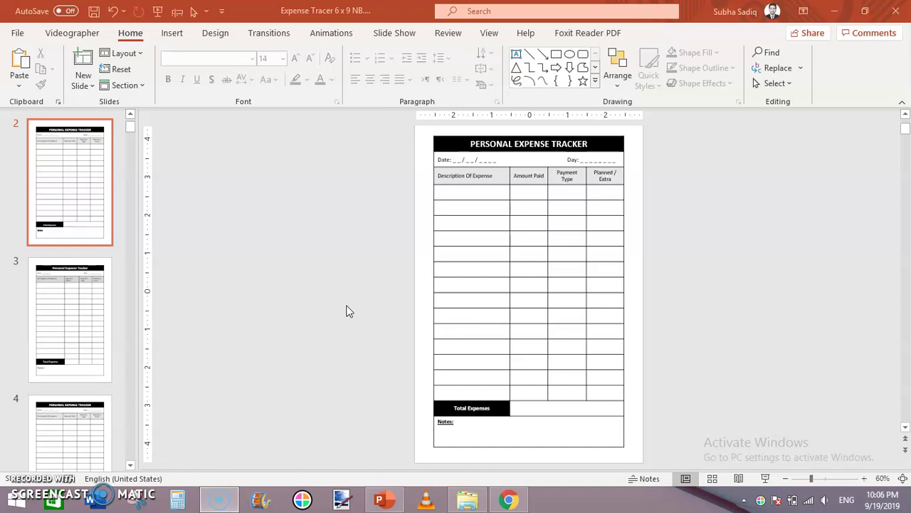
Step: Review the finished ownership page and the personal expense tracker page in the existing template
click(863, 479)
click(863, 479)
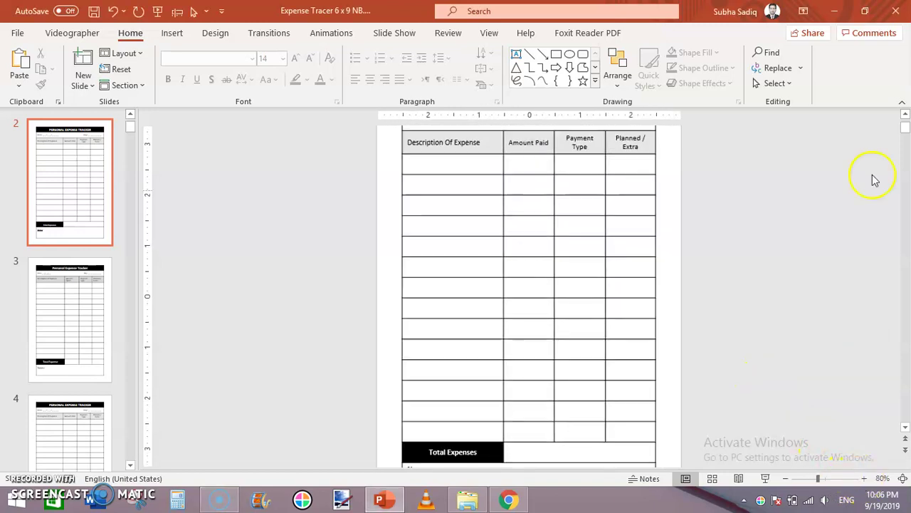
click(905, 116)
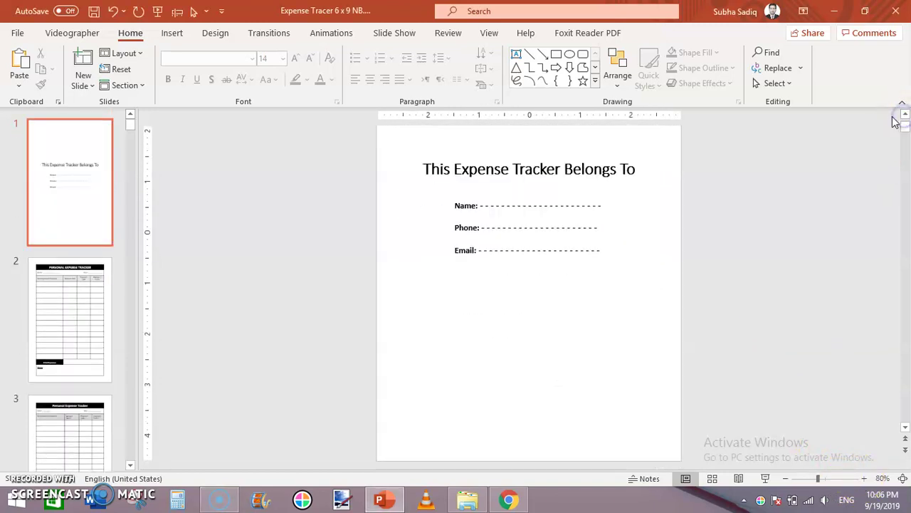
click(18, 350)
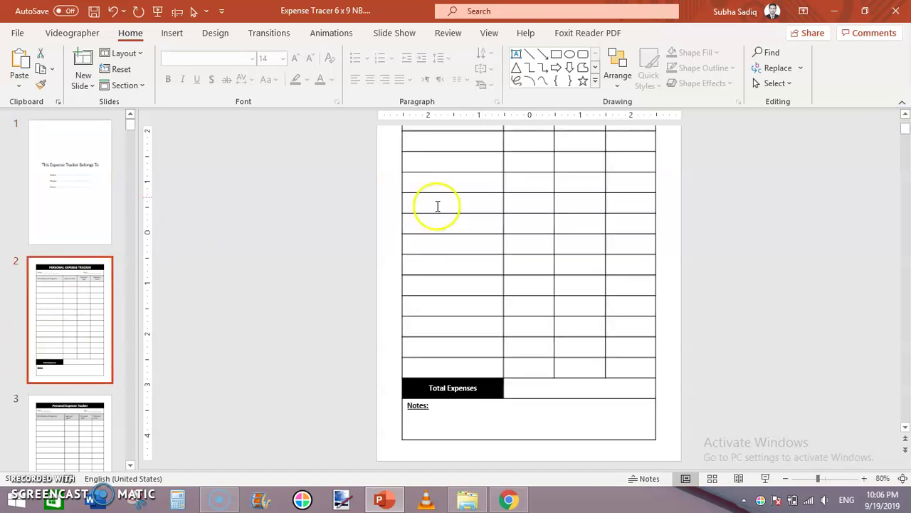
click(905, 116)
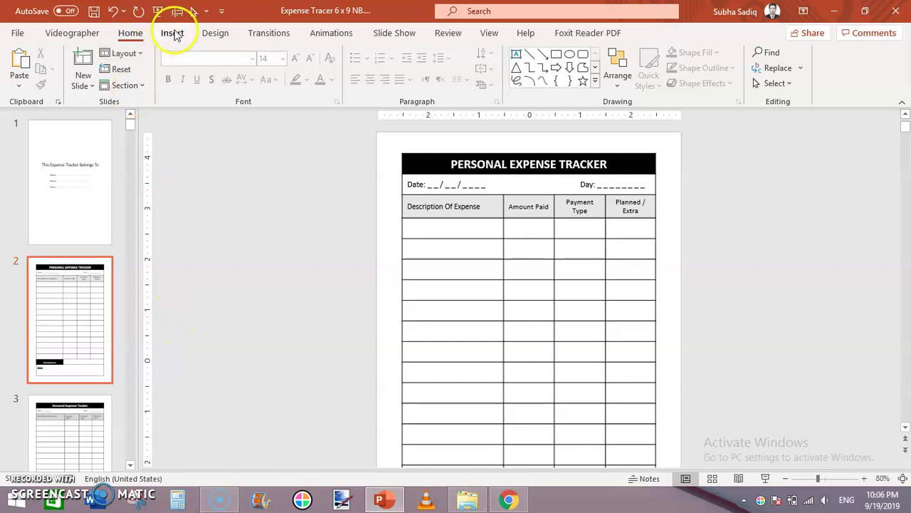
click(223, 36)
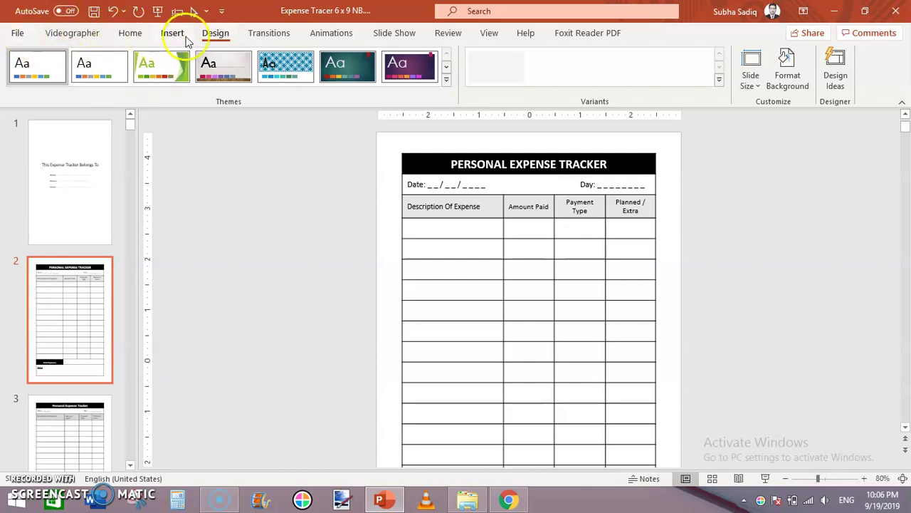
Step: Create a blank presentation and delete the title and subtitle placeholders from its slide
click(14, 36)
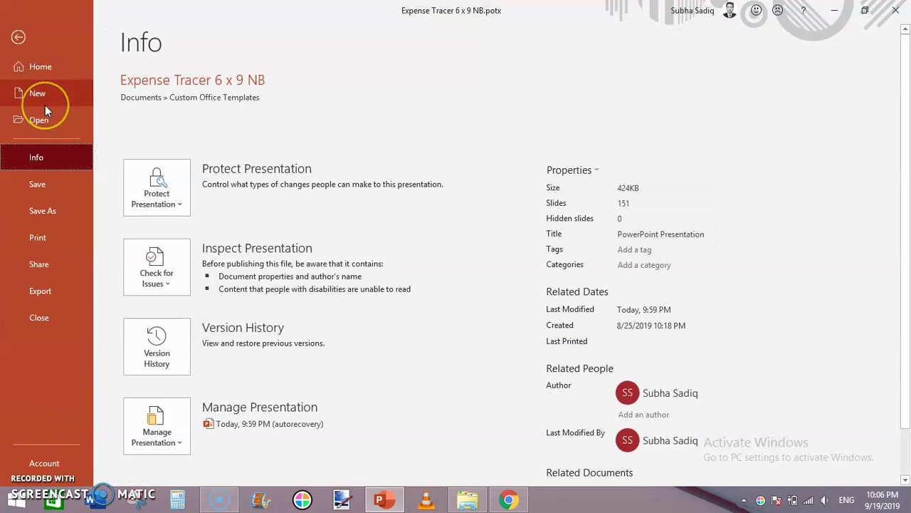
click(43, 95)
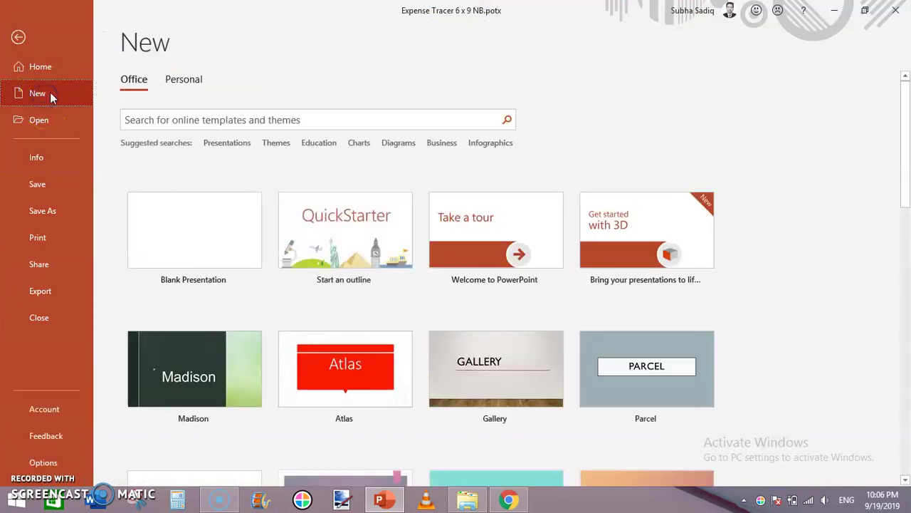
click(220, 223)
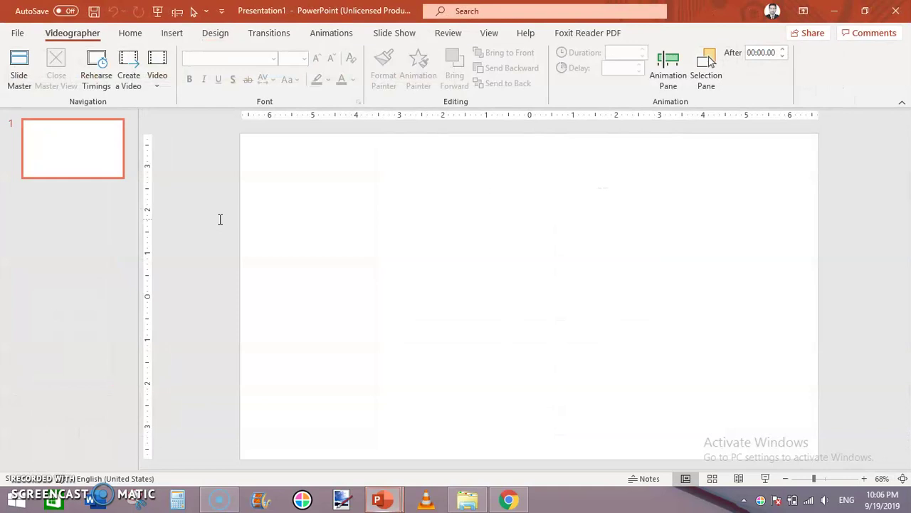
click(357, 155)
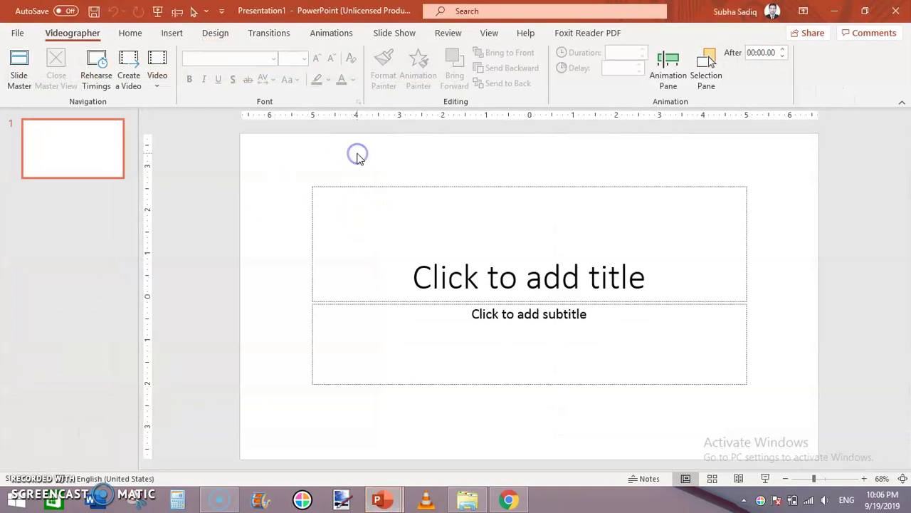
key(ctrl+a)
key(Delete)
Step: Open the custom slide size settings for the new presentation and set the slide width to 6 in
click(214, 34)
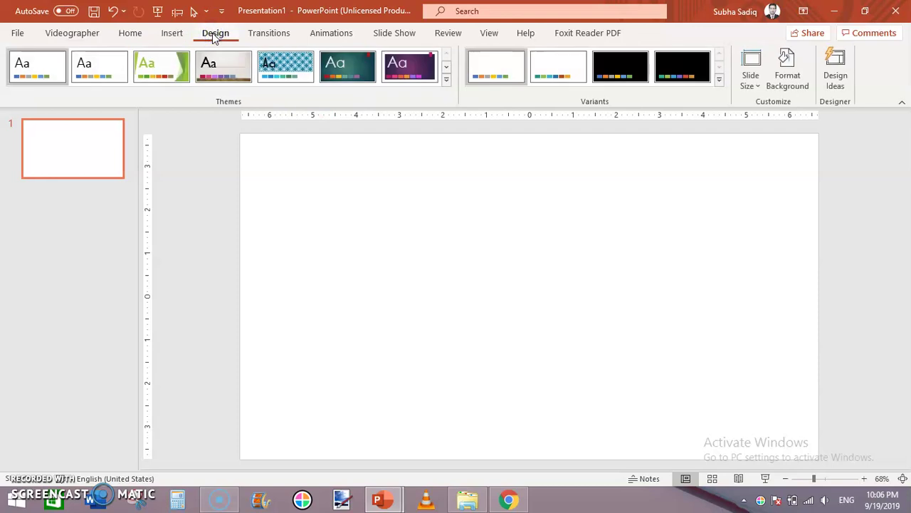
click(751, 84)
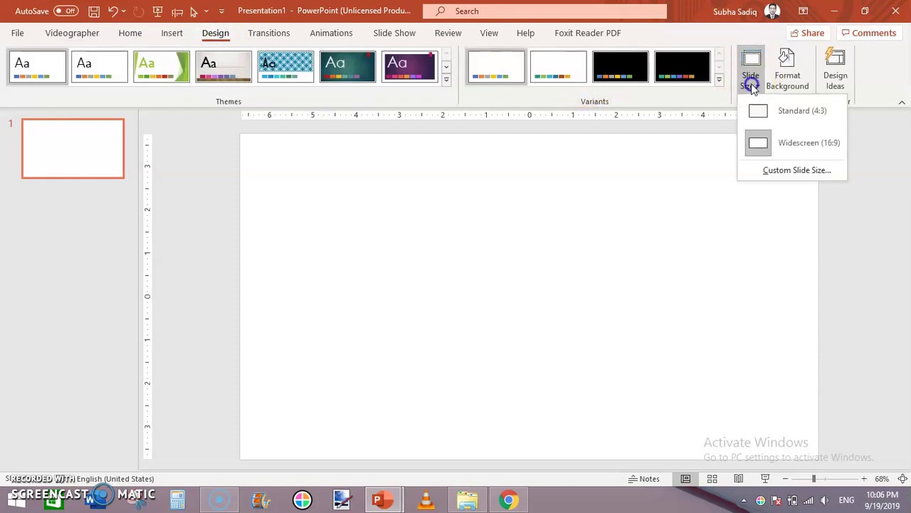
click(781, 174)
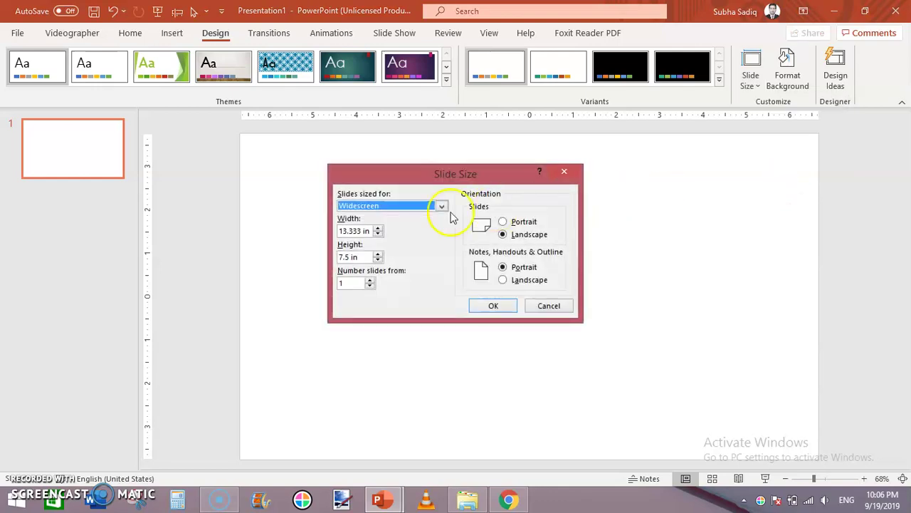
click(358, 256)
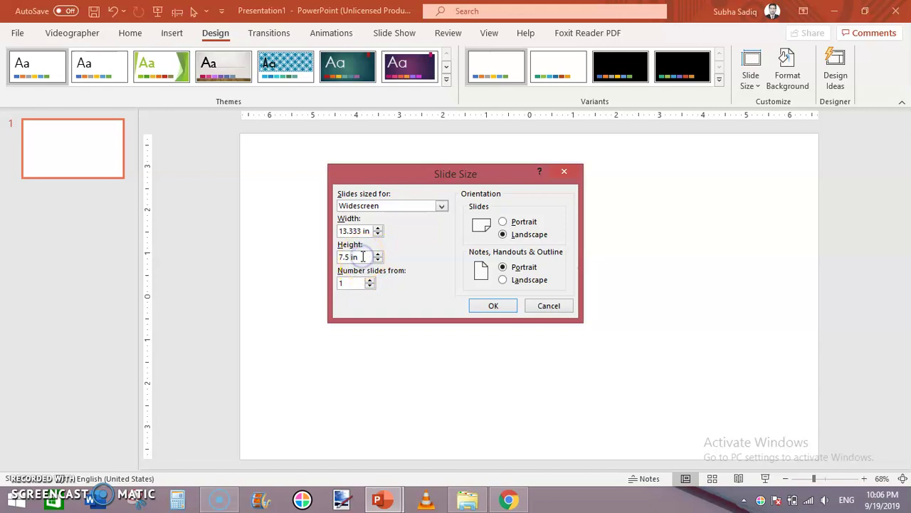
click(364, 231)
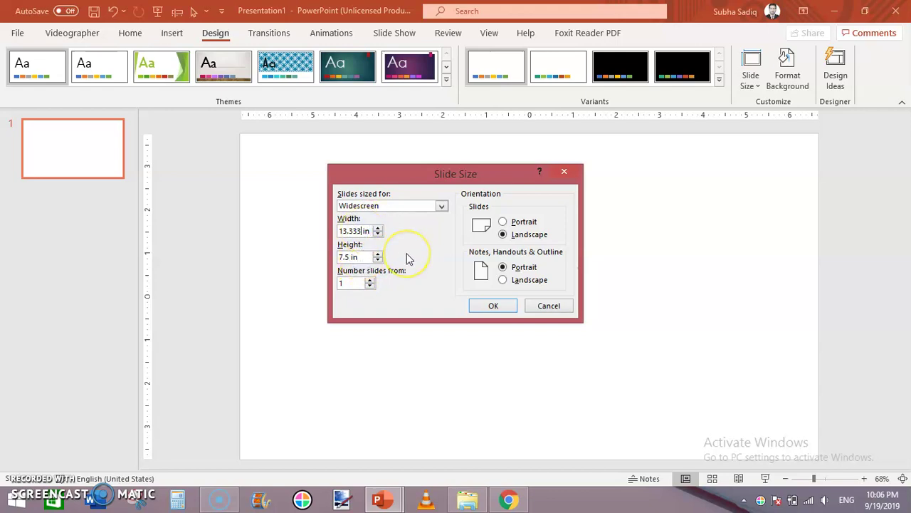
key(BackSpace)
key(BackSpace)
key(BackSpace)
key(BackSpace)
key(BackSpace)
key(BackSpace)
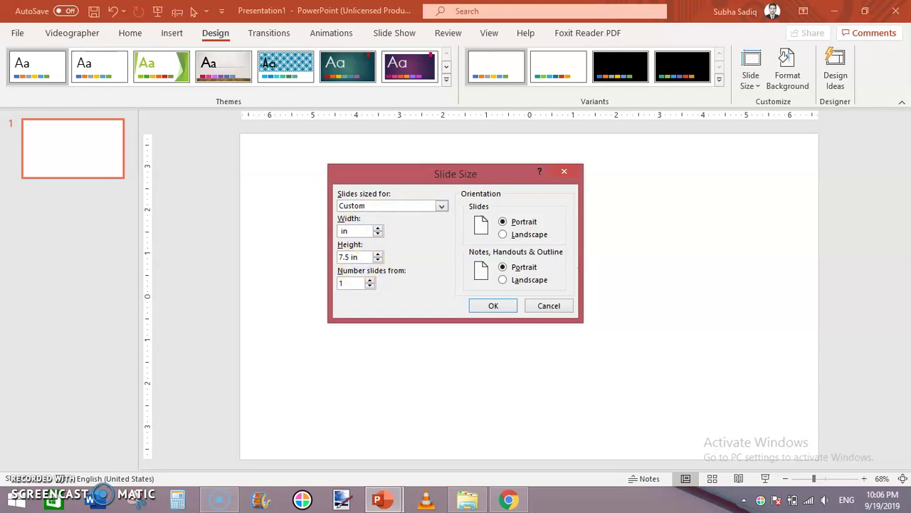
text(6)
Step: Set the slide height to 9 in and apply the new size with the Ensure Fit scaling option
click(364, 256)
key(BackSpace)
key(BackSpace)
key(BackSpace)
text(7)
text(9)
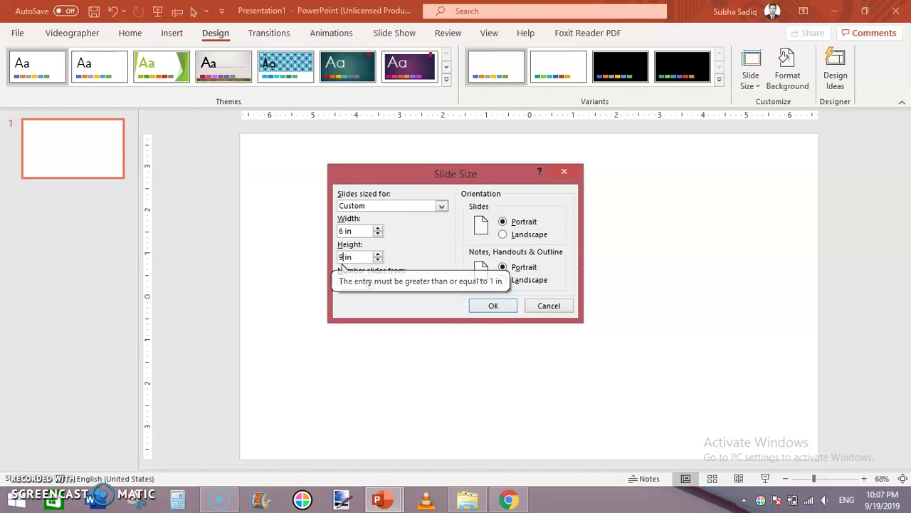
click(483, 306)
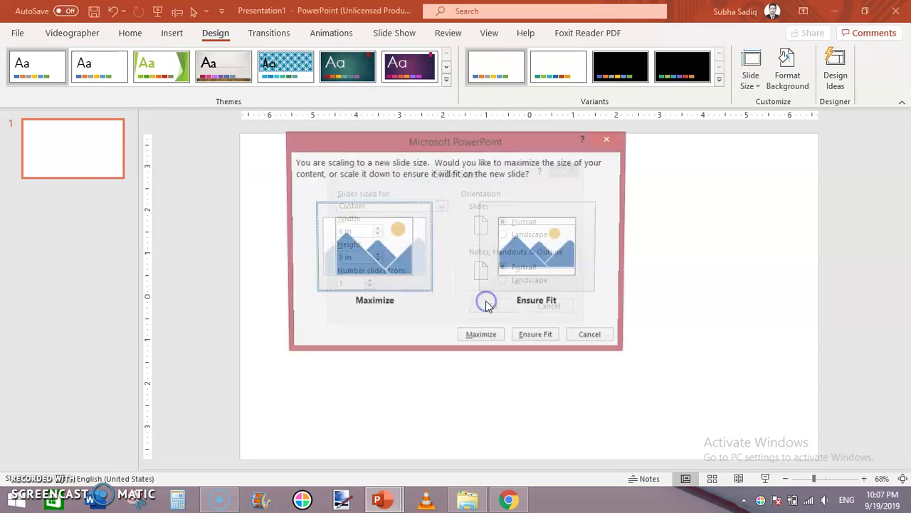
click(534, 339)
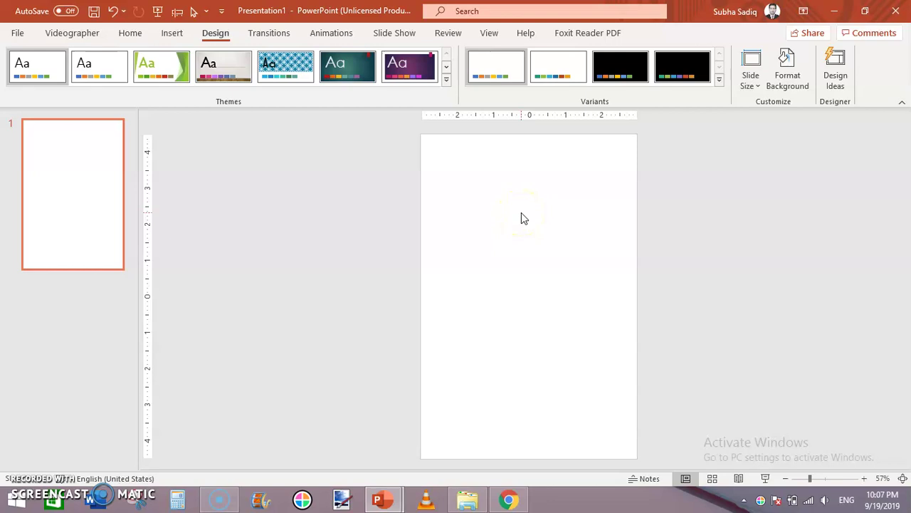
Step: Close the new presentation without saving it
click(898, 10)
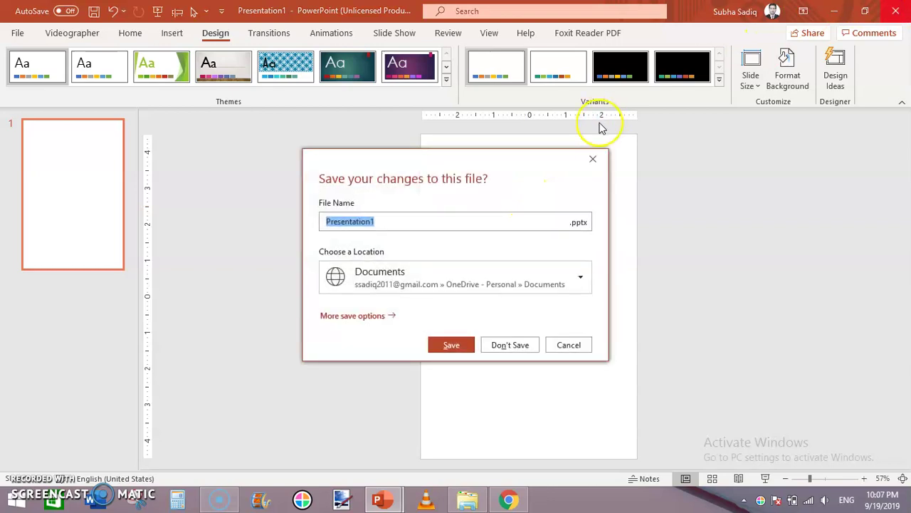
click(513, 345)
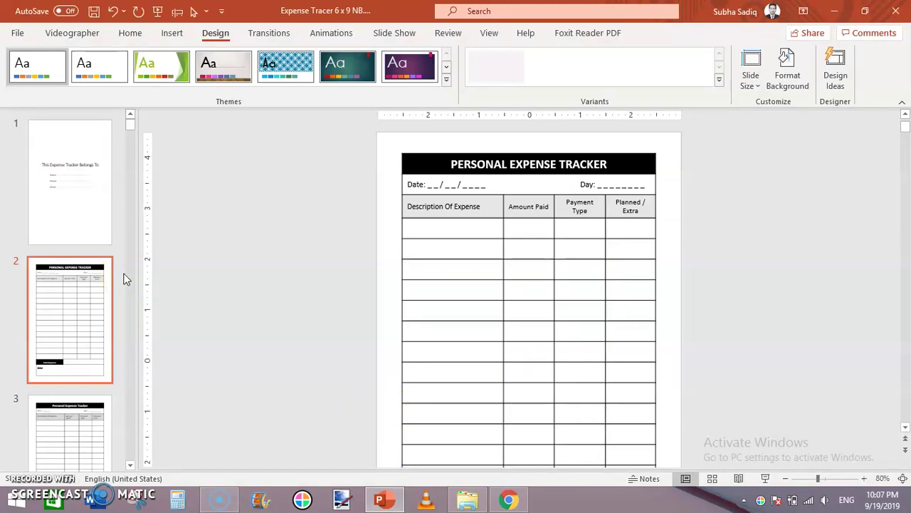
Step: Insert a new slide with the Blank layout directly after slide 2 of the expense tracker presentation
click(78, 307)
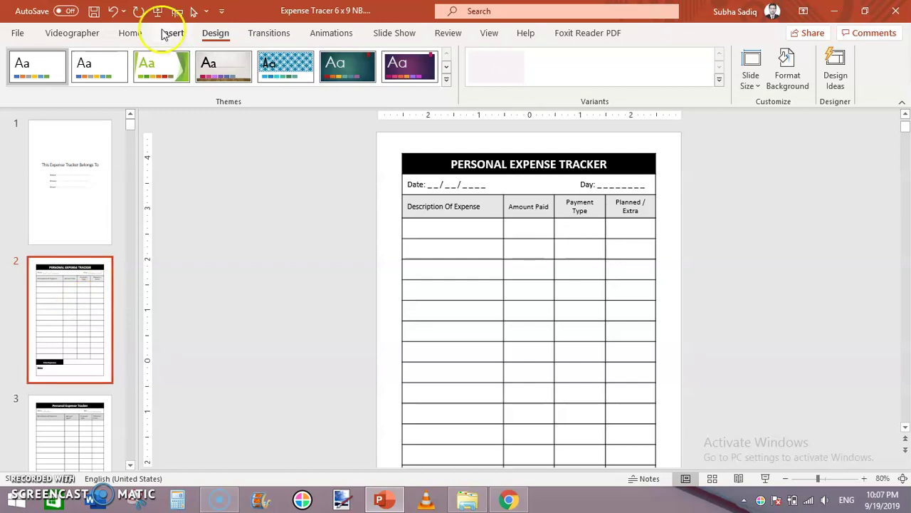
click(170, 33)
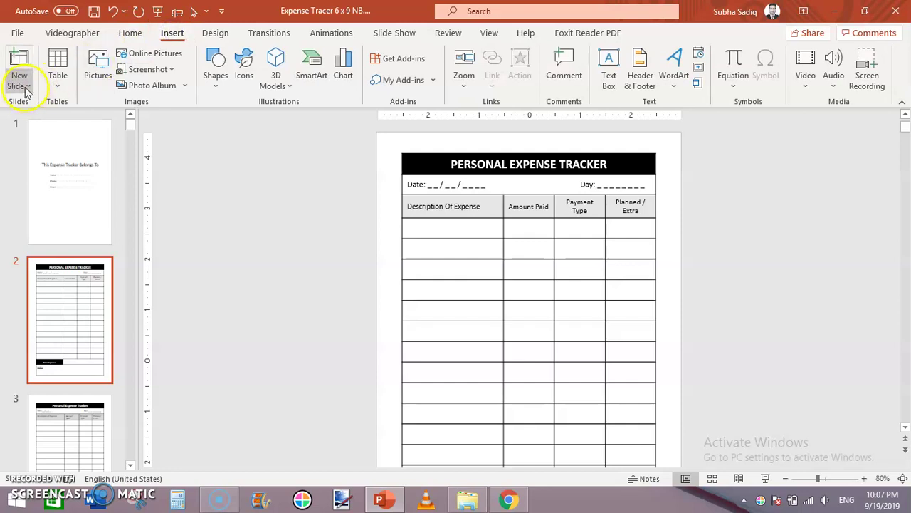
click(25, 90)
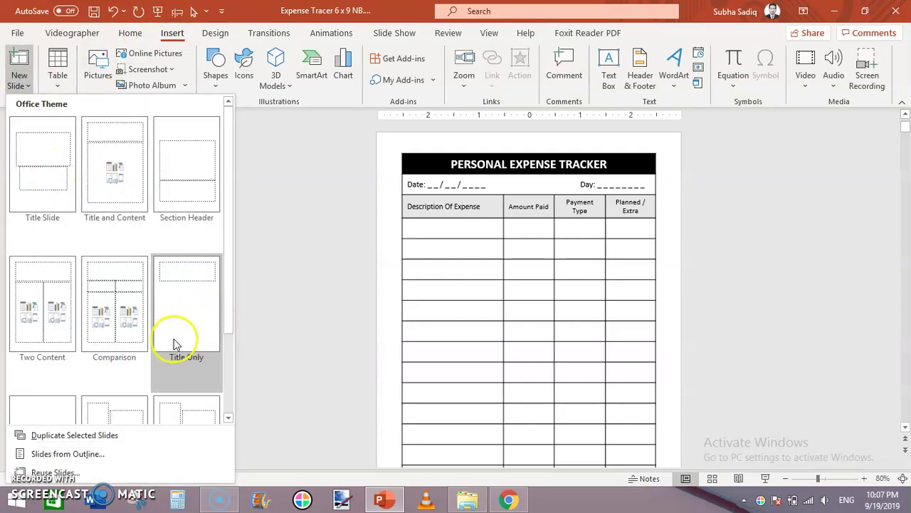
click(228, 418)
click(30, 306)
click(90, 297)
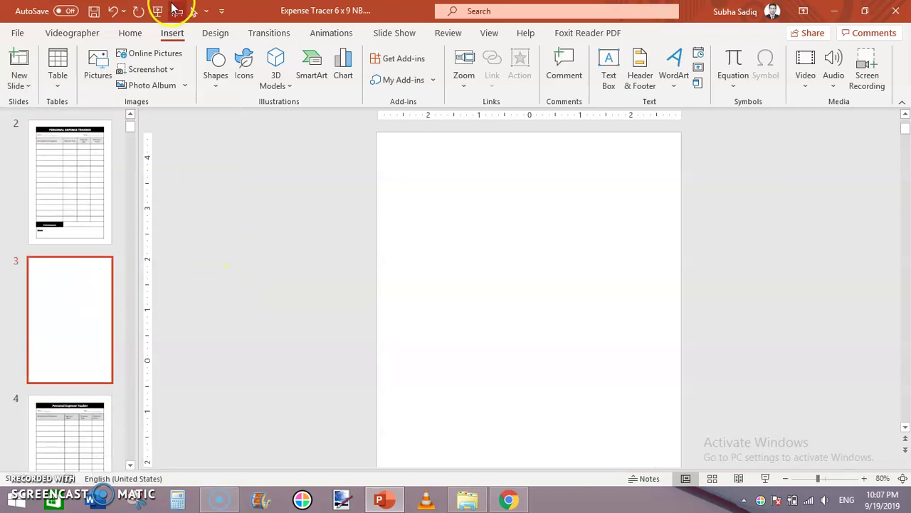
Step: Insert a table with 4 columns and 20 rows on the blank slide
click(58, 77)
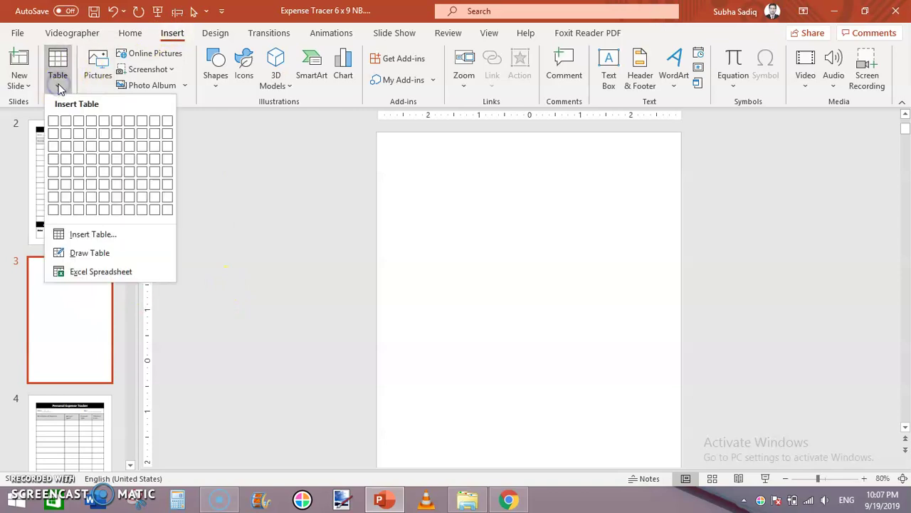
click(98, 241)
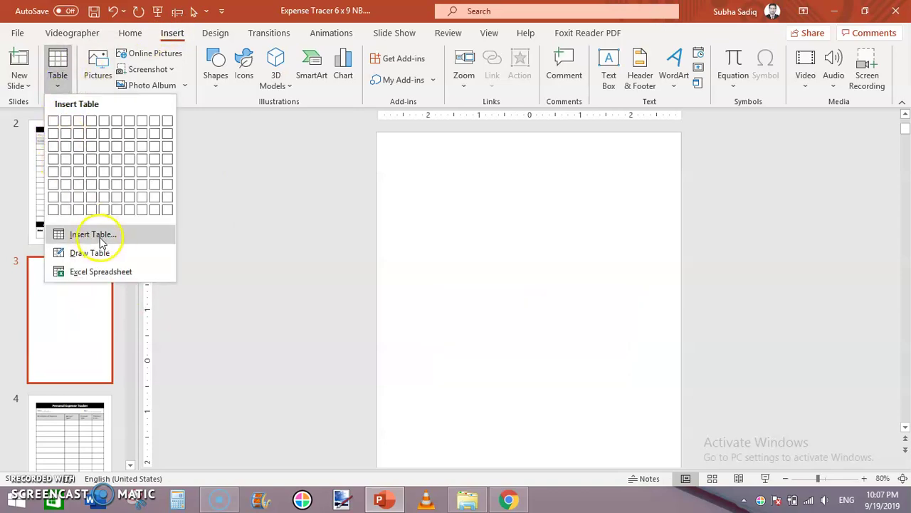
click(489, 236)
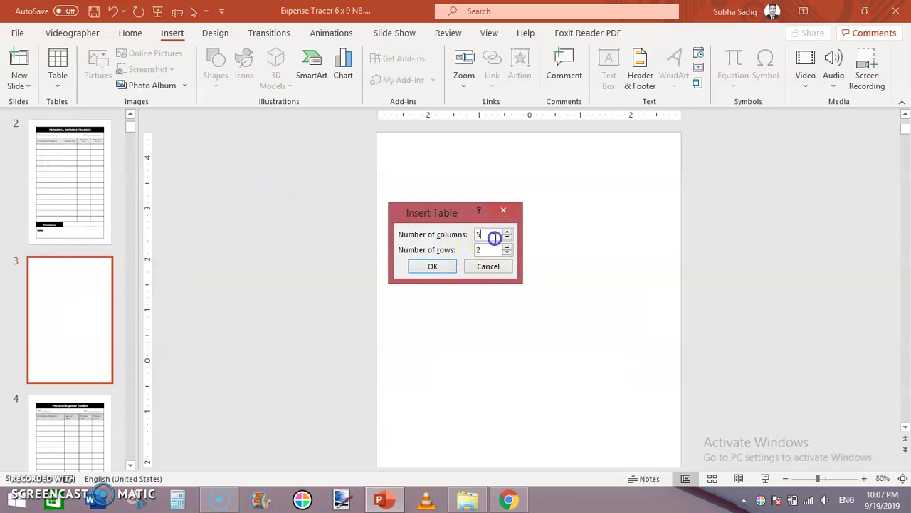
text(4)
click(492, 251)
text(0)
click(429, 271)
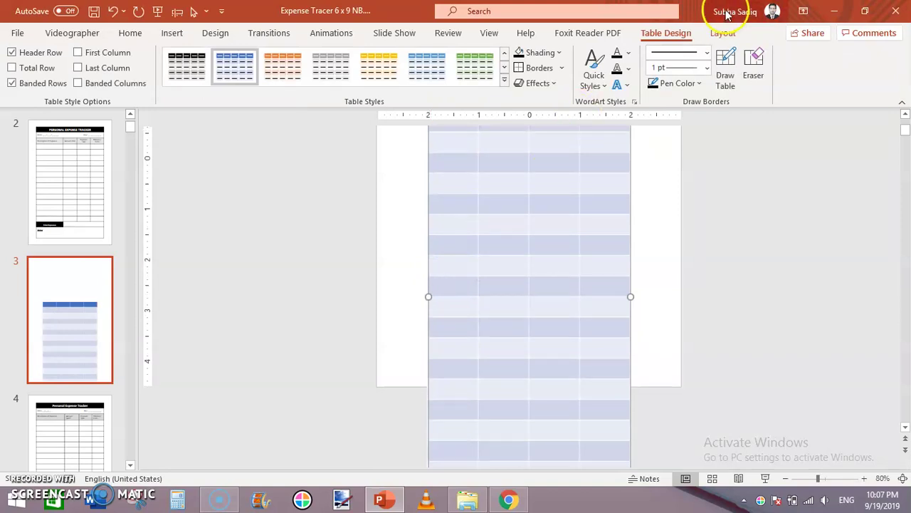
Step: Set the overall table size to 8 inches high and 5 inches wide
click(724, 33)
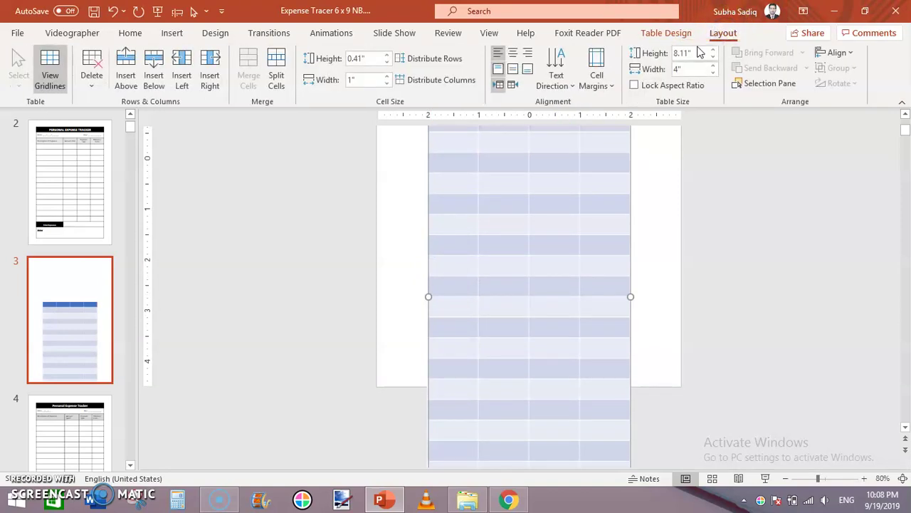
double_click(698, 53)
click(697, 53)
click(723, 29)
click(572, 136)
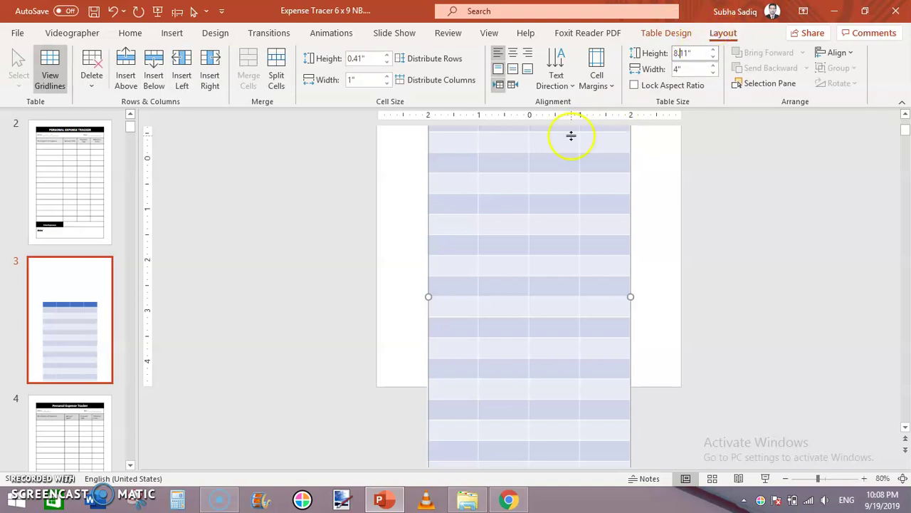
click(733, 34)
click(708, 52)
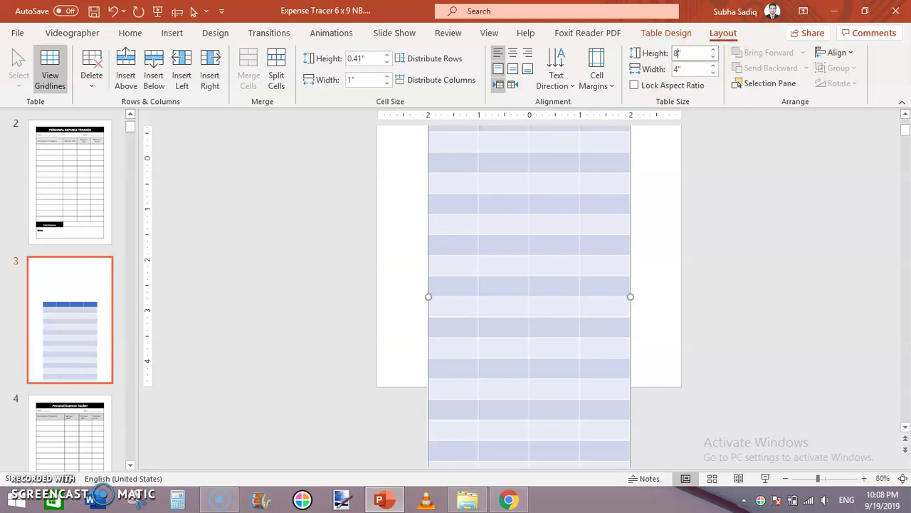
click(692, 67)
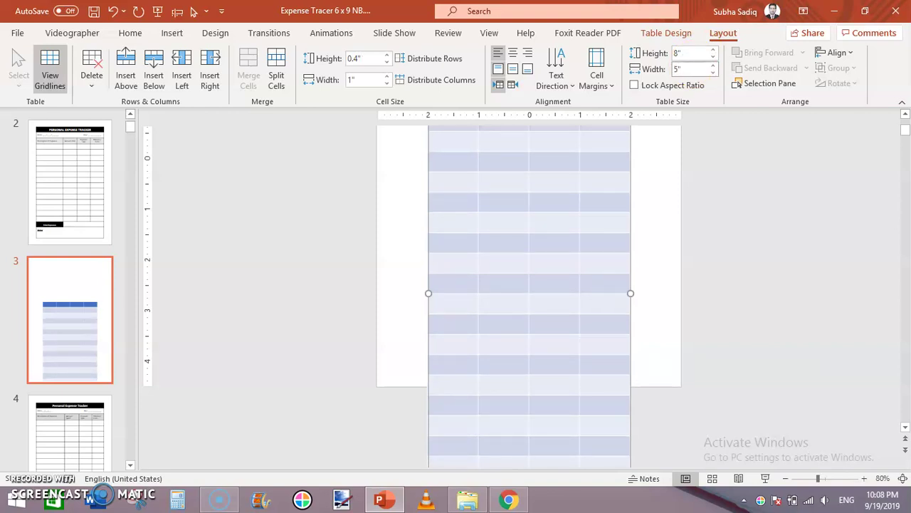
text(1.25)
key(Return)
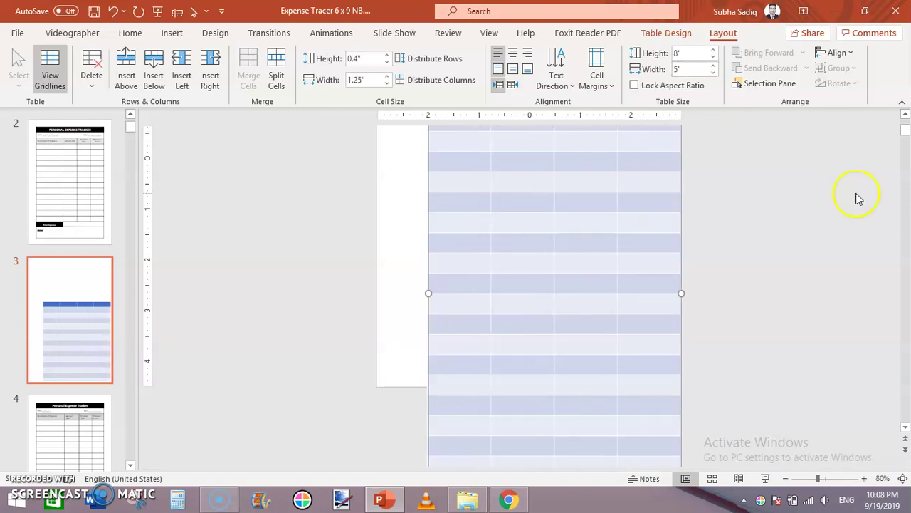
Step: Move the table up and to the left so it sits entirely within the slide
click(786, 479)
click(786, 479)
click(786, 479)
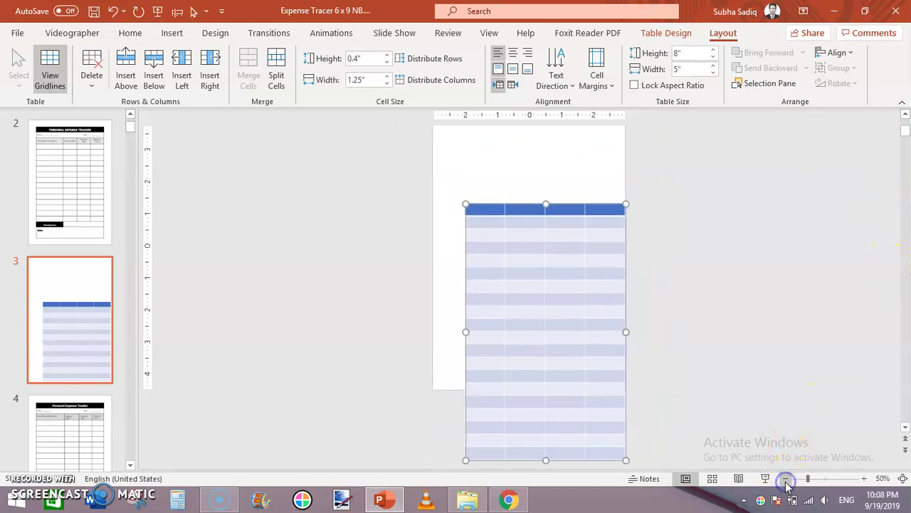
click(786, 479)
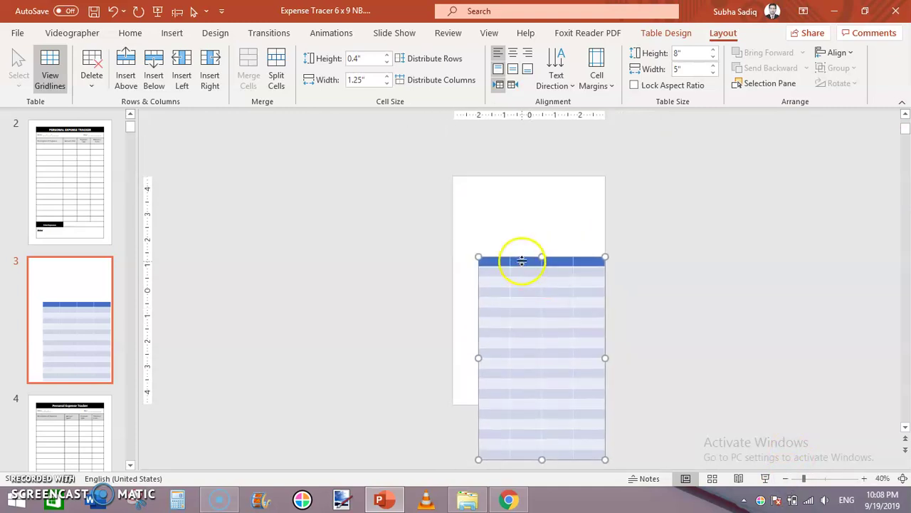
drag(520, 259, 506, 201)
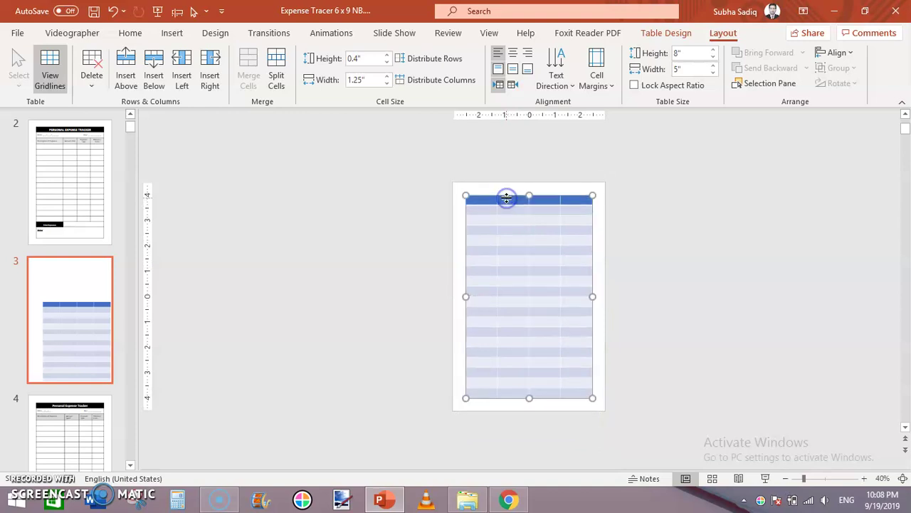
click(676, 248)
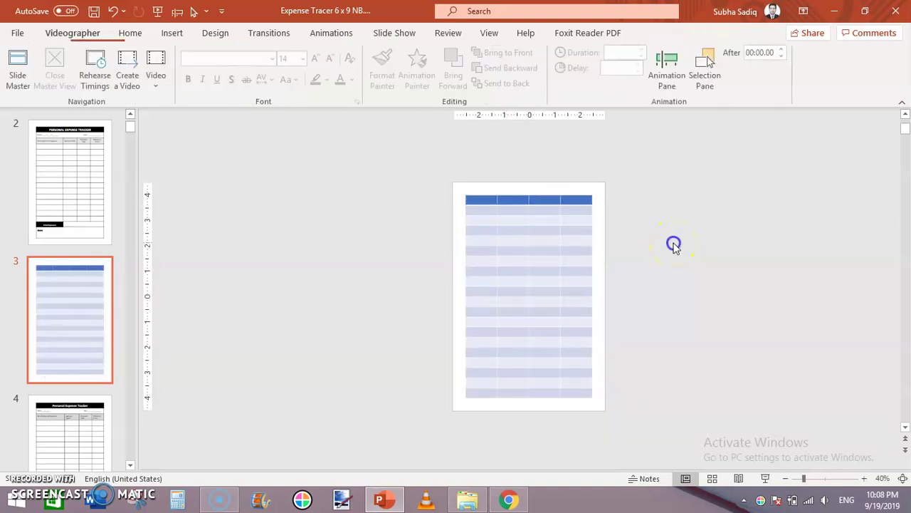
Step: Align the table to the center and middle of the slide
click(554, 246)
click(864, 478)
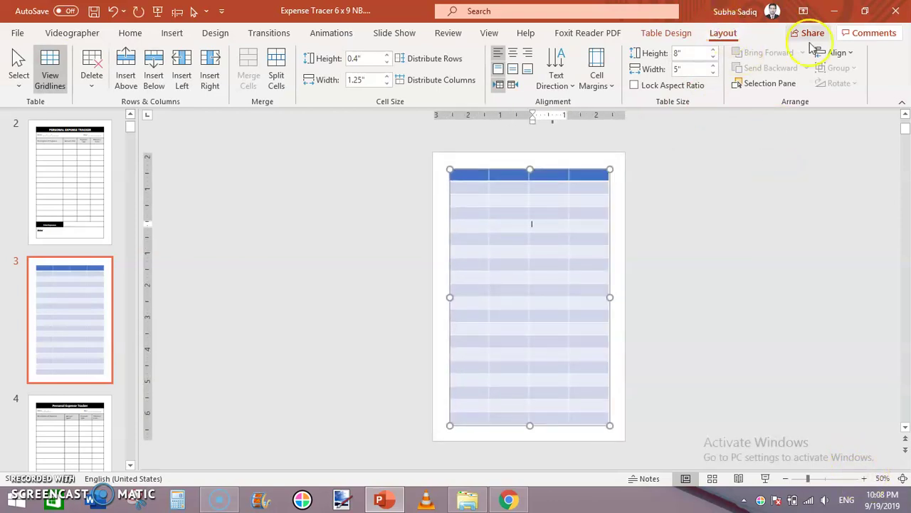
click(851, 54)
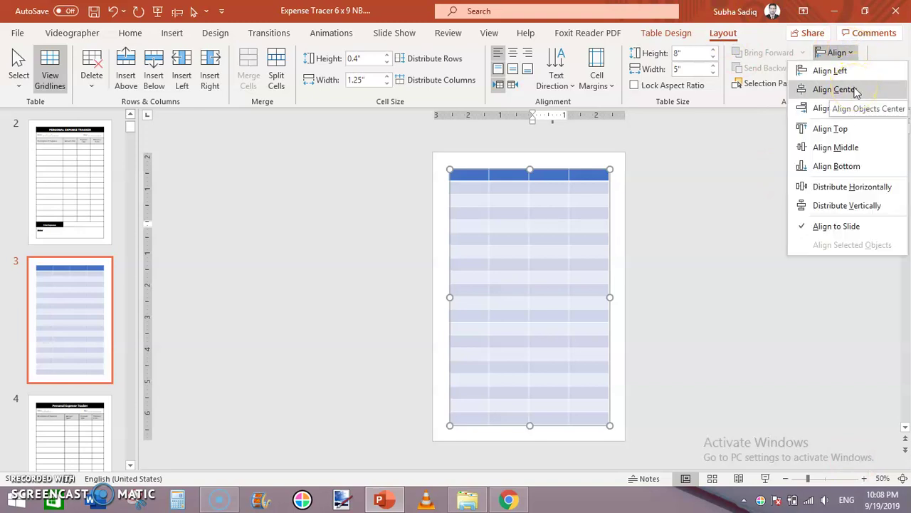
click(855, 91)
click(852, 54)
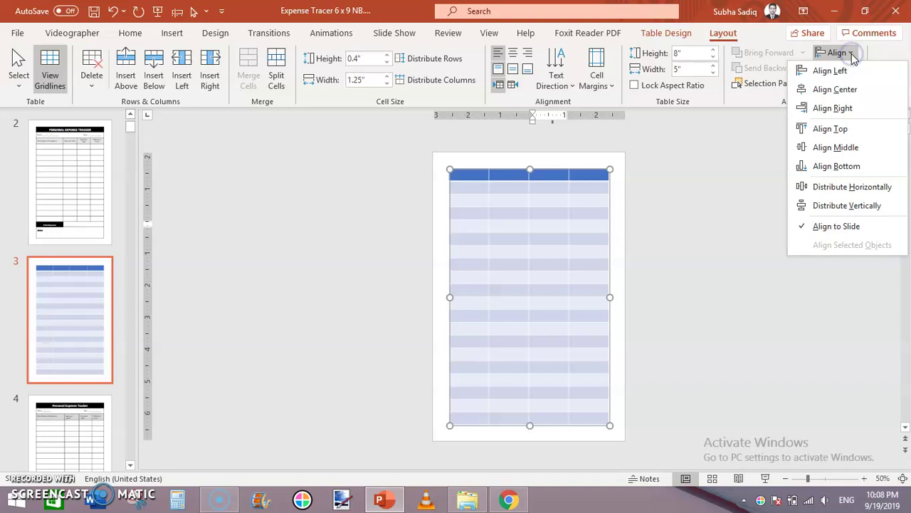
click(851, 146)
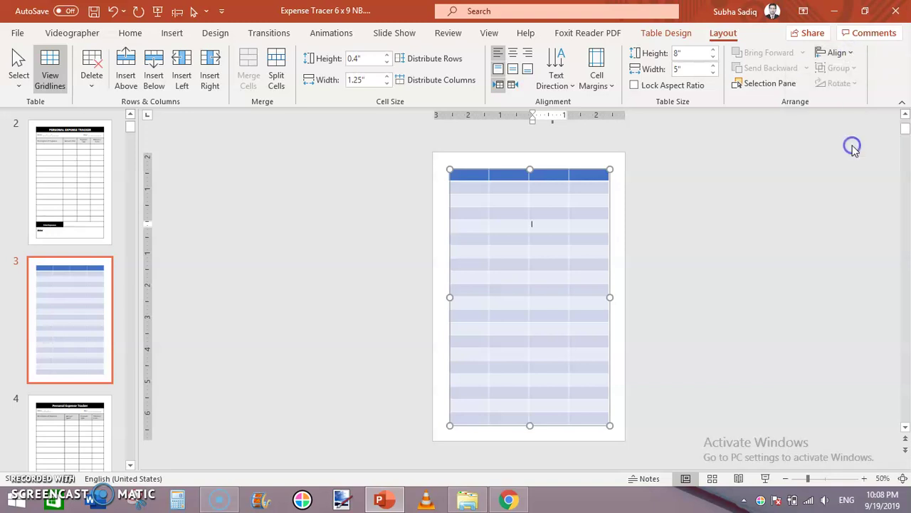
click(744, 250)
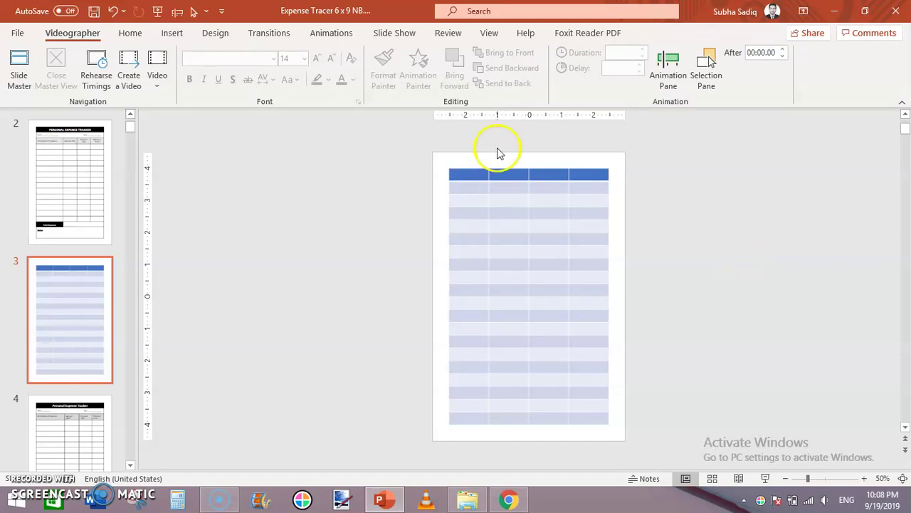
Step: Remove the fill from the whole table and apply all borders to it
click(472, 174)
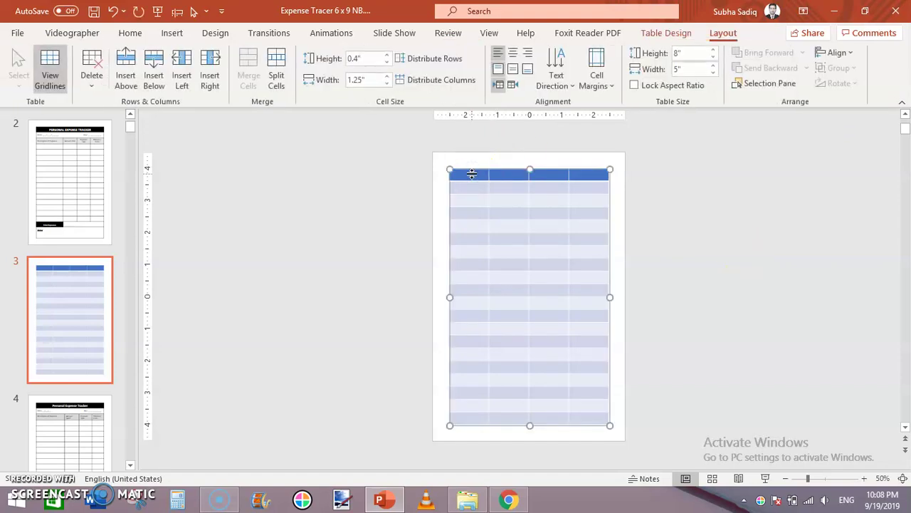
click(674, 34)
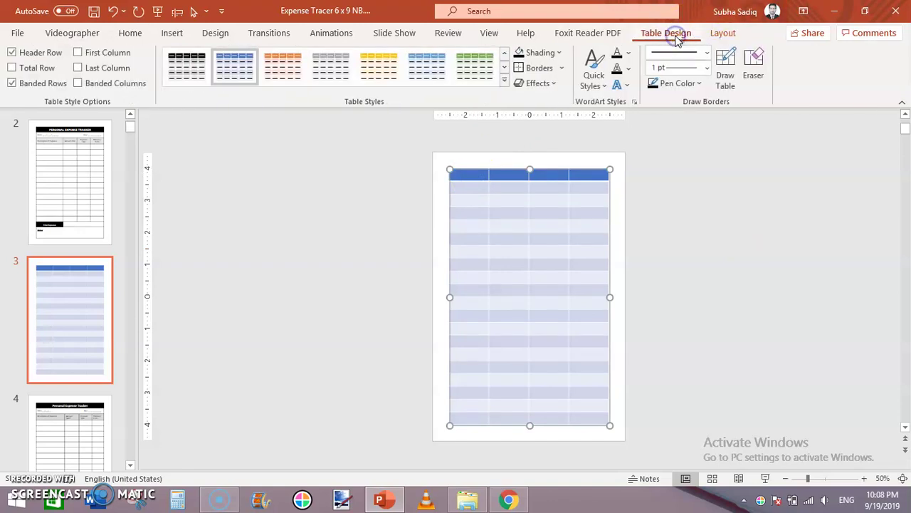
click(561, 54)
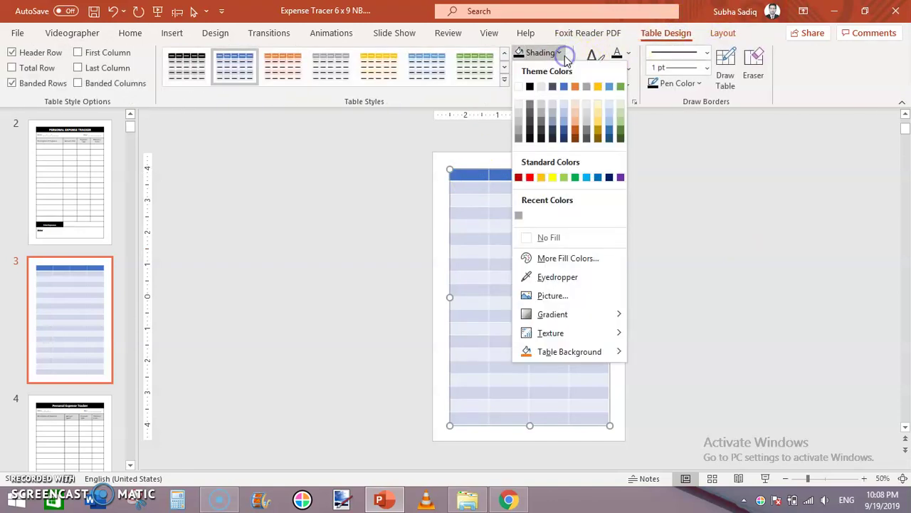
click(561, 239)
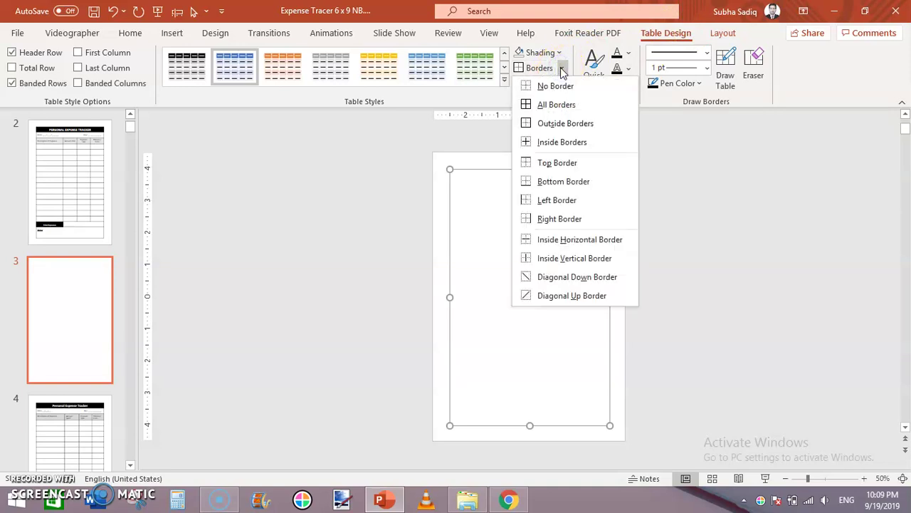
click(560, 105)
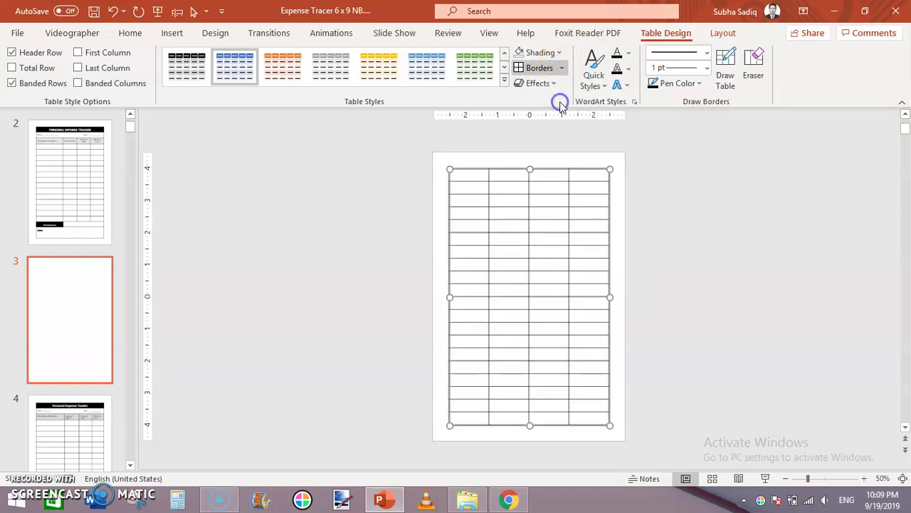
click(678, 230)
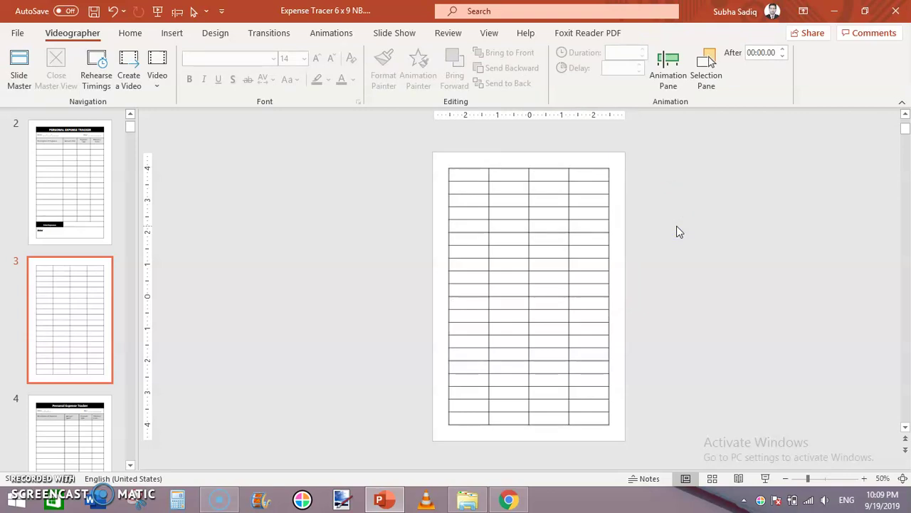
Step: Erase the three vertical dividers in the table's first row so it becomes one full-width cell
click(485, 174)
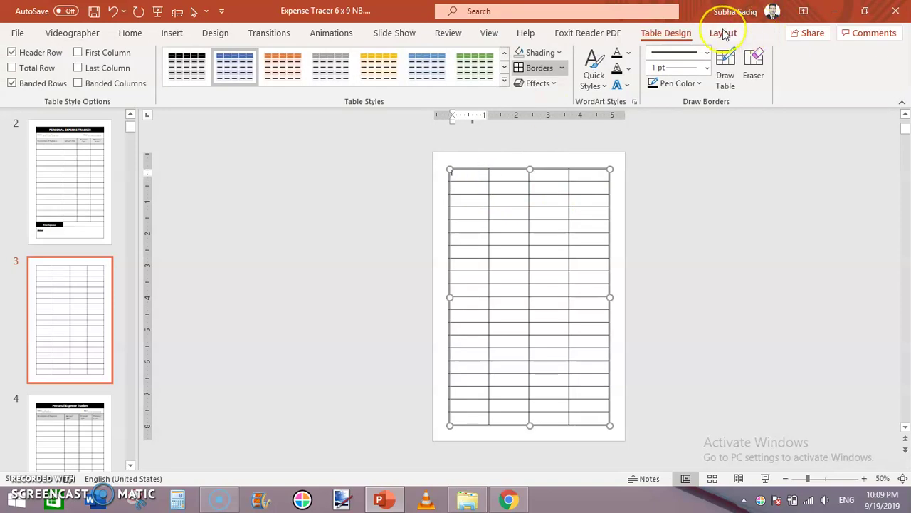
click(756, 75)
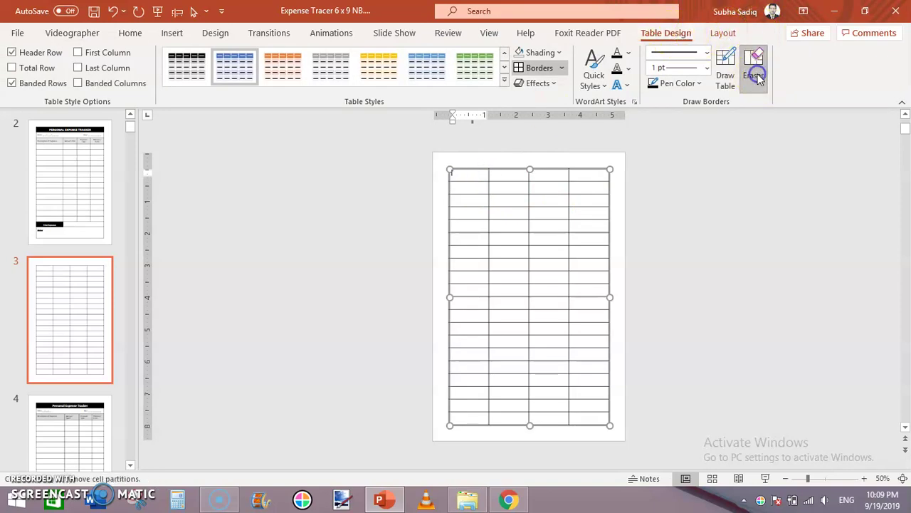
click(570, 171)
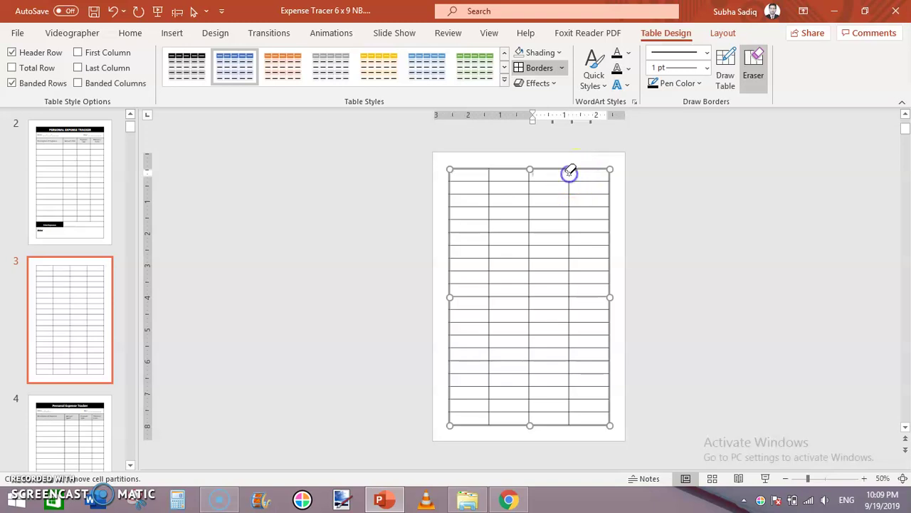
click(528, 172)
click(488, 172)
click(663, 197)
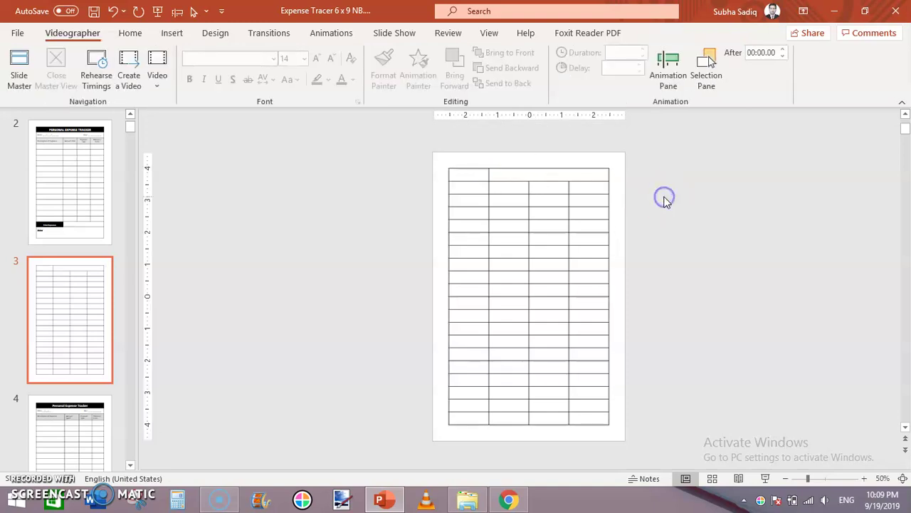
click(545, 204)
click(754, 61)
drag(489, 179, 489, 173)
click(684, 211)
click(574, 174)
click(688, 247)
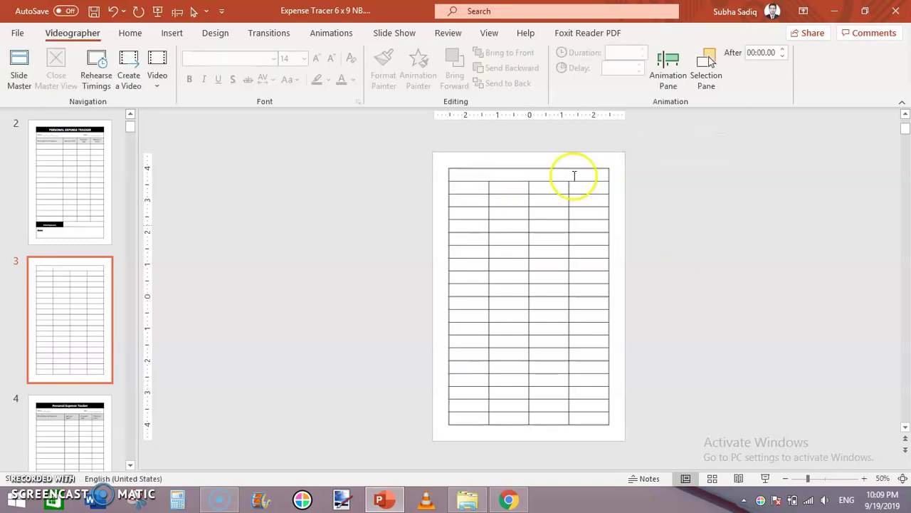
Step: Shade the merged first-row cell of the table black
click(550, 175)
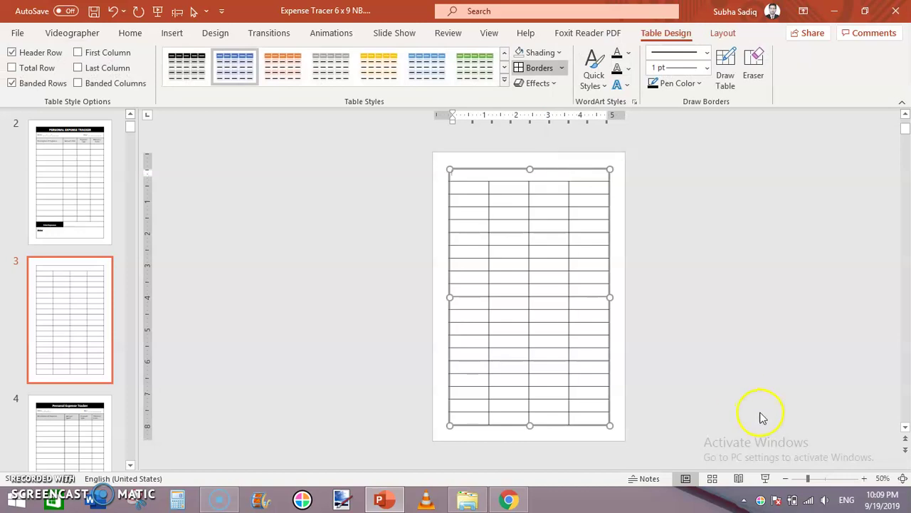
click(865, 478)
click(865, 478)
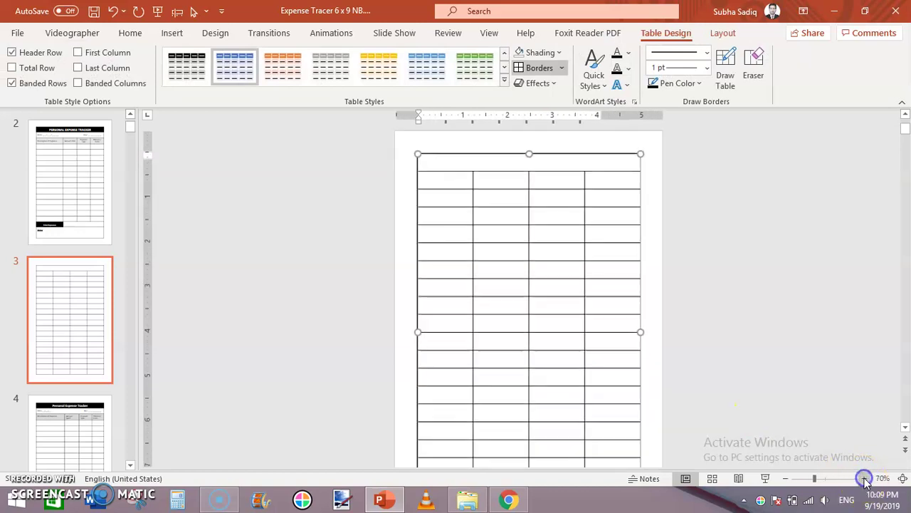
click(594, 160)
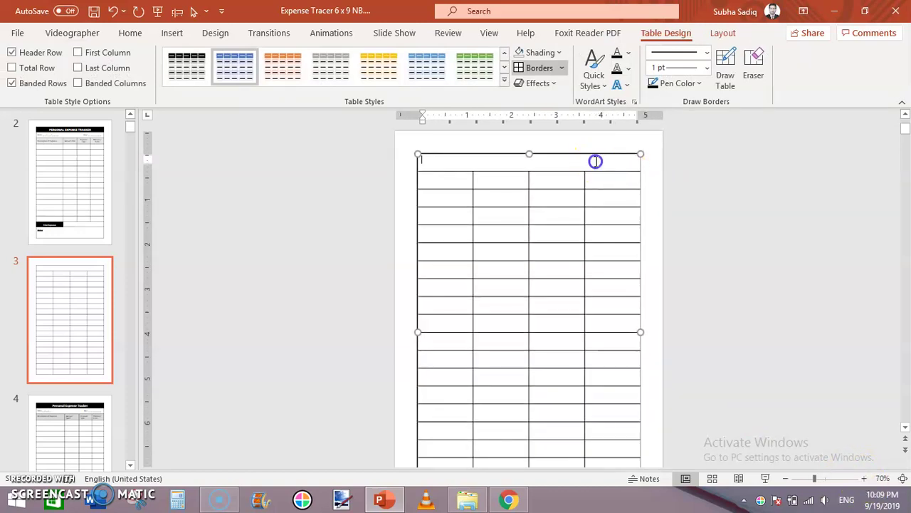
click(561, 54)
click(531, 86)
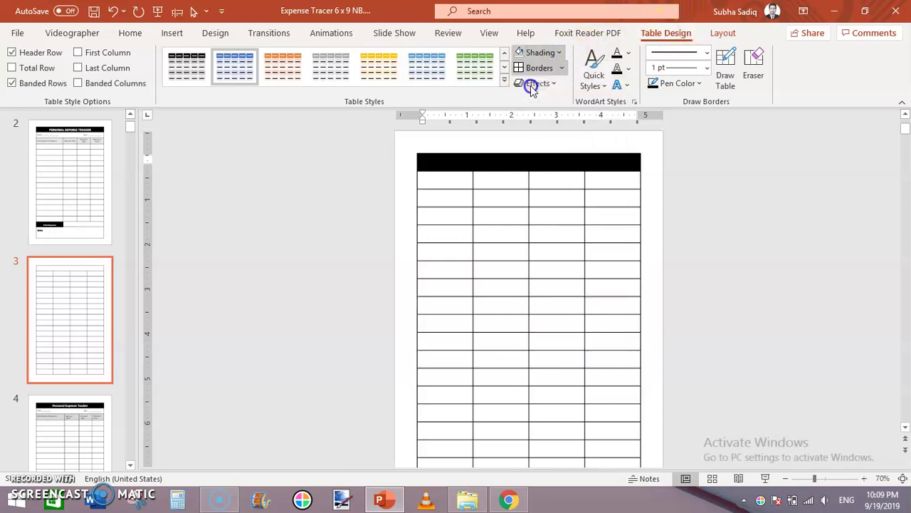
click(705, 223)
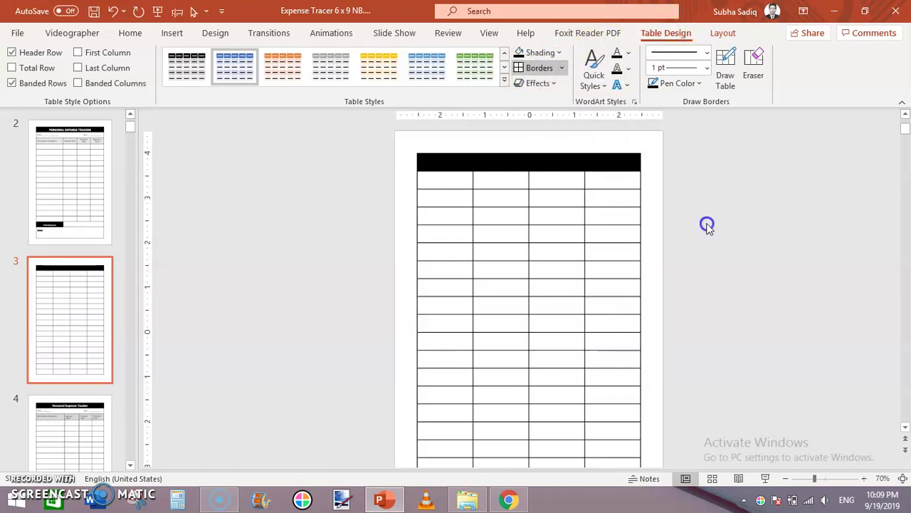
Step: Enter the title "Personal Expense Tracker" in the black header cell, correcting the spelling of "Personal"
click(545, 161)
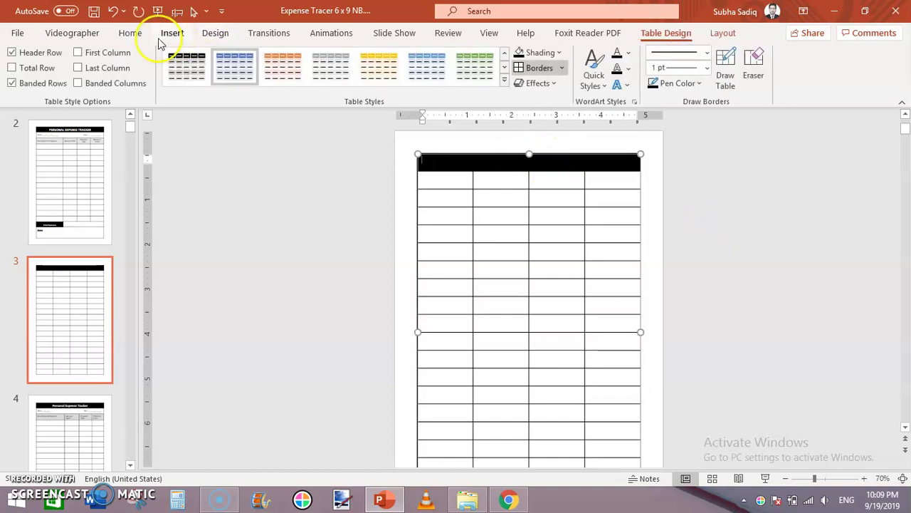
click(130, 33)
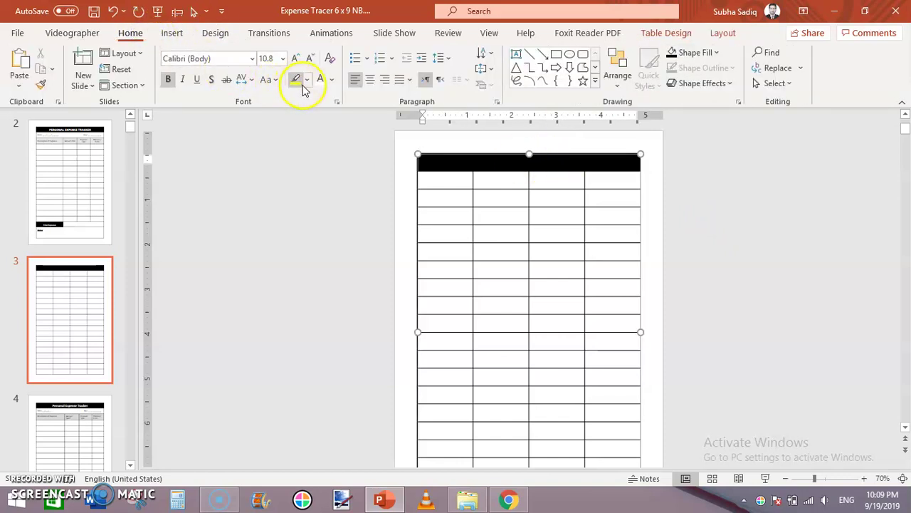
click(321, 84)
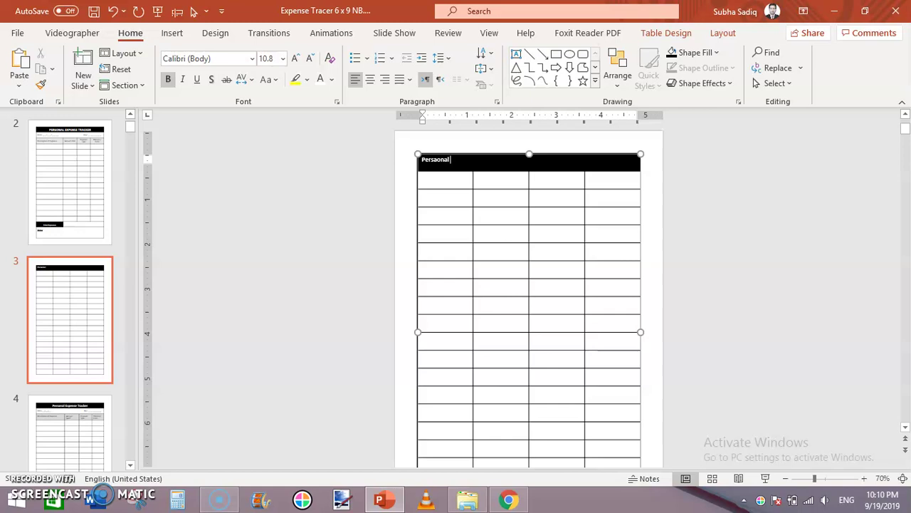
text(Expense Tracker)
click(863, 478)
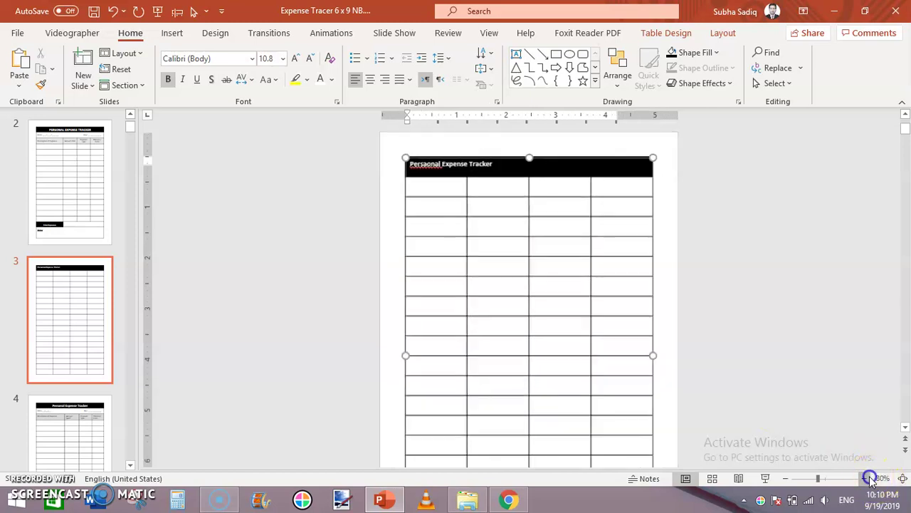
click(866, 479)
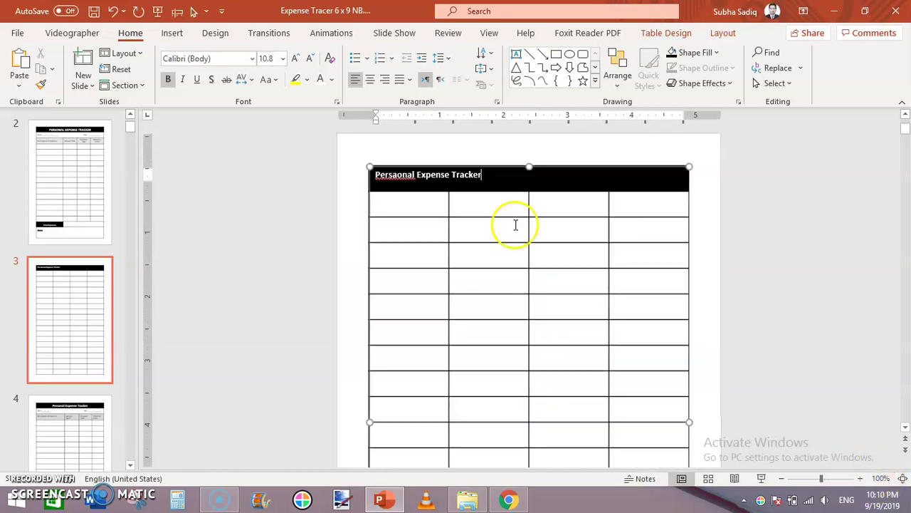
right_click(396, 175)
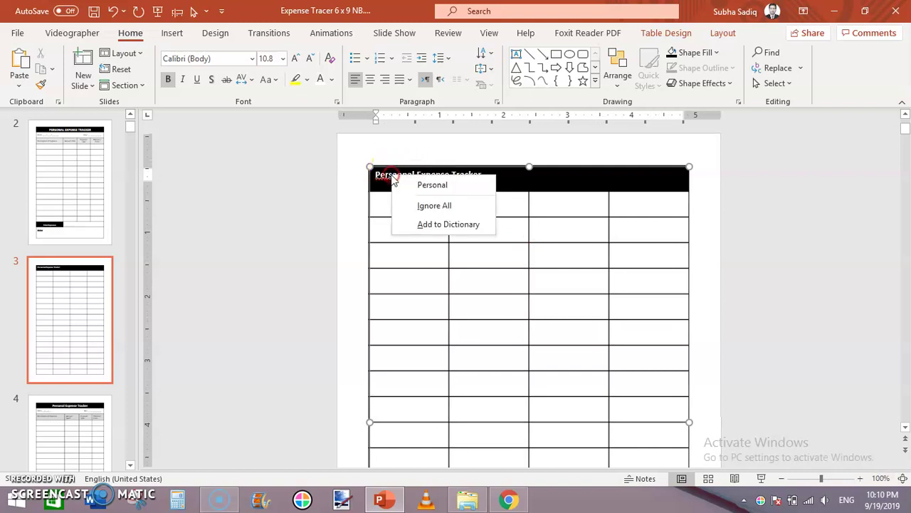
click(435, 189)
Step: Center the header title horizontally and increase its font size to 16
triple_click(430, 175)
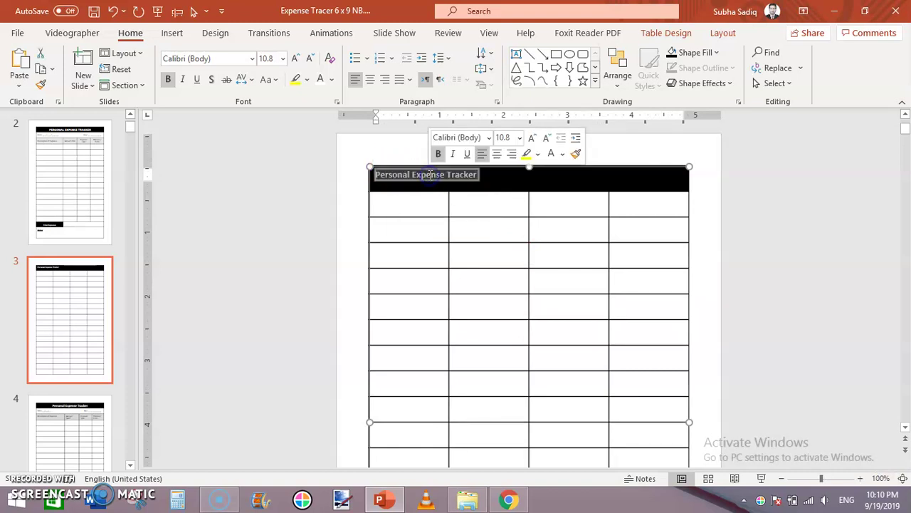
click(371, 81)
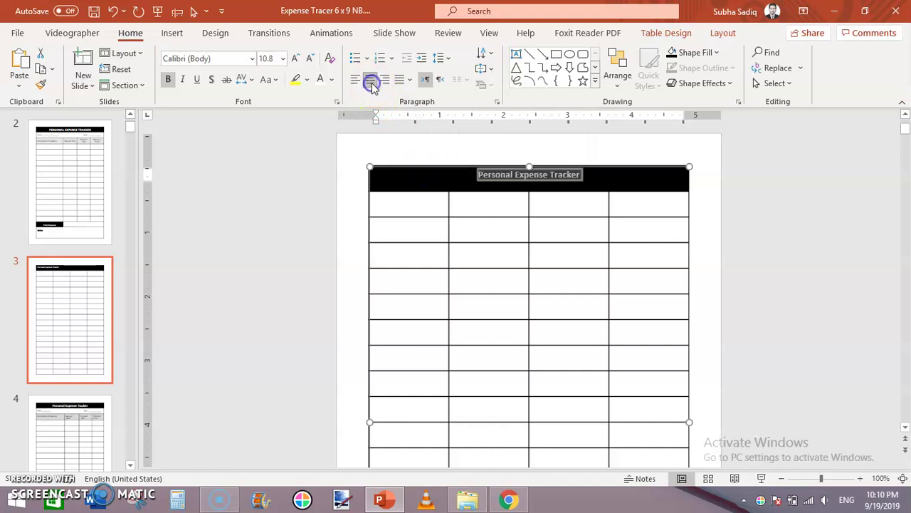
click(296, 59)
click(296, 58)
click(297, 59)
click(297, 58)
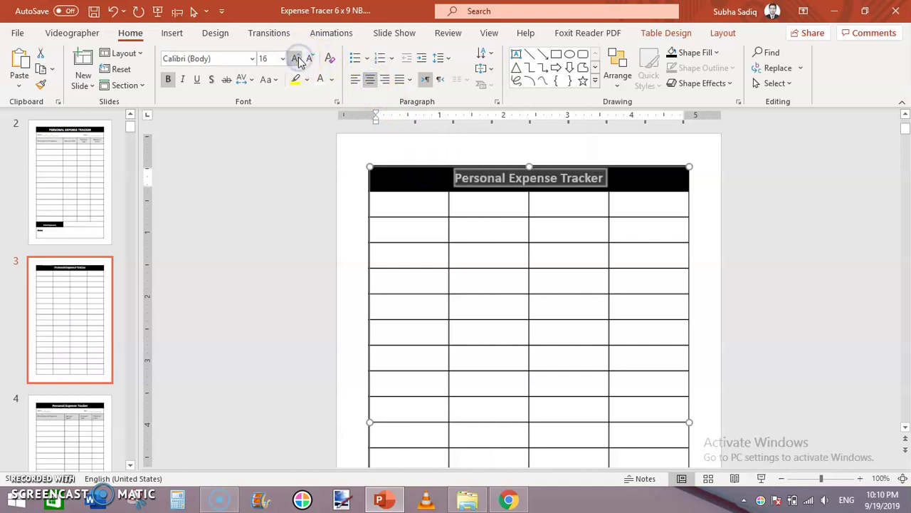
click(310, 191)
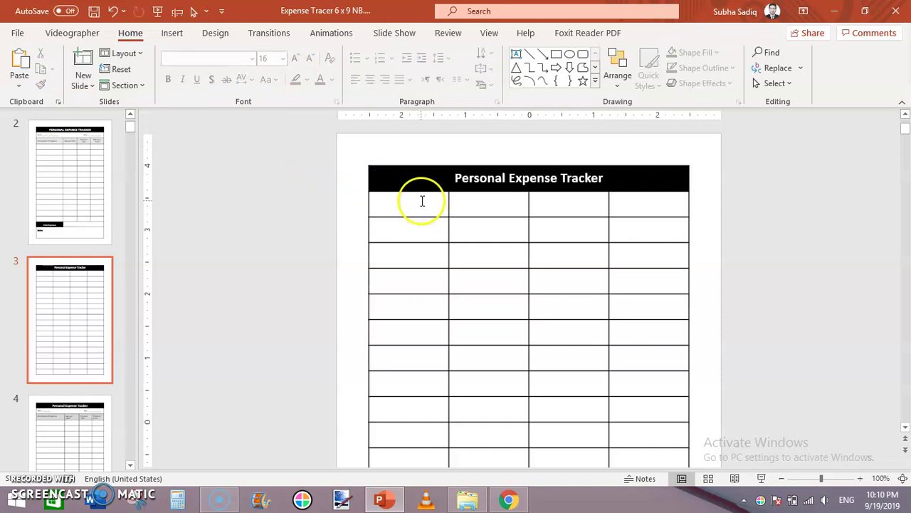
Step: Erase the three vertical dividers in the table's second row so it becomes one full-width cell
click(421, 200)
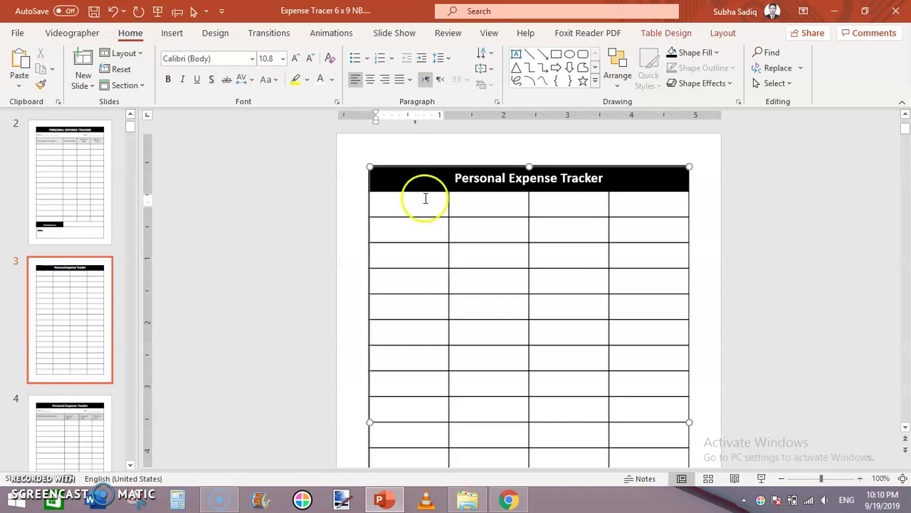
click(666, 37)
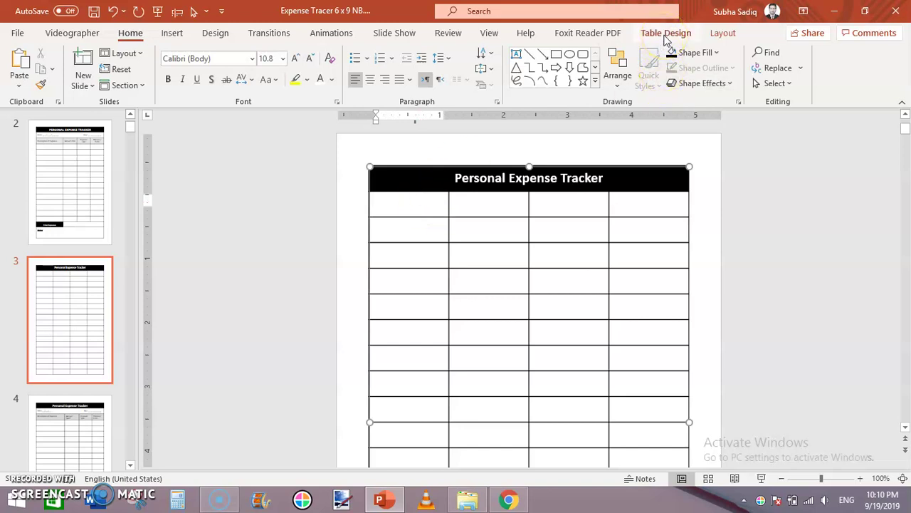
click(665, 35)
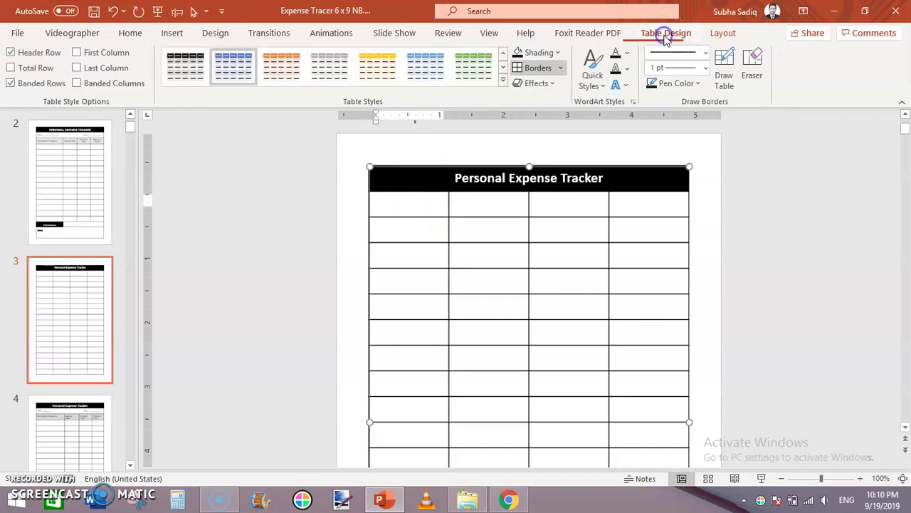
click(760, 74)
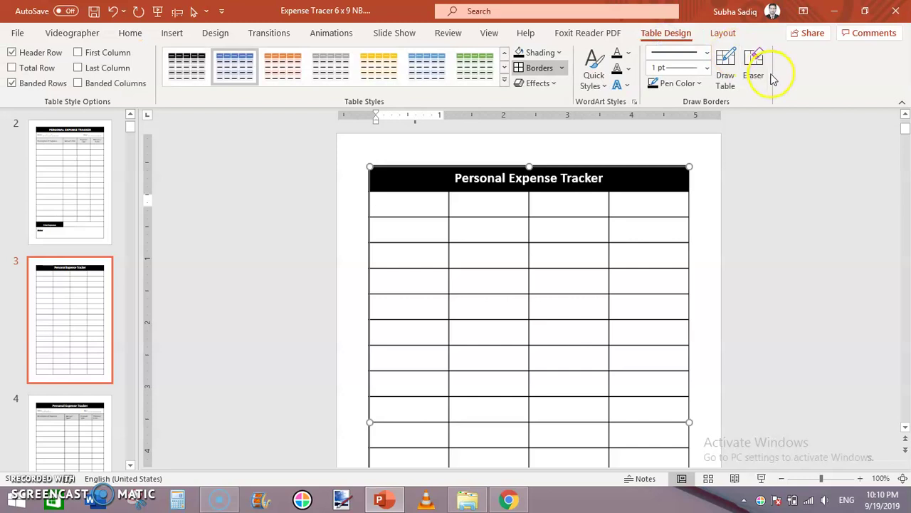
click(611, 200)
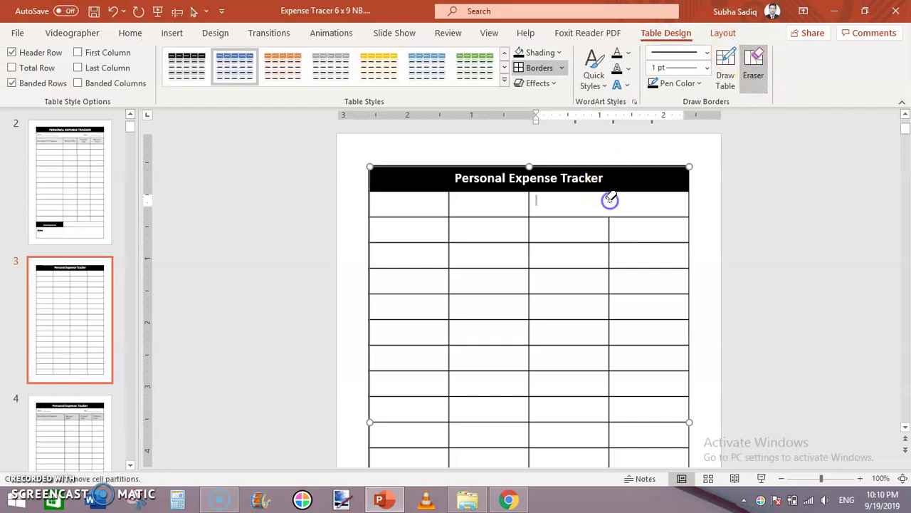
click(528, 205)
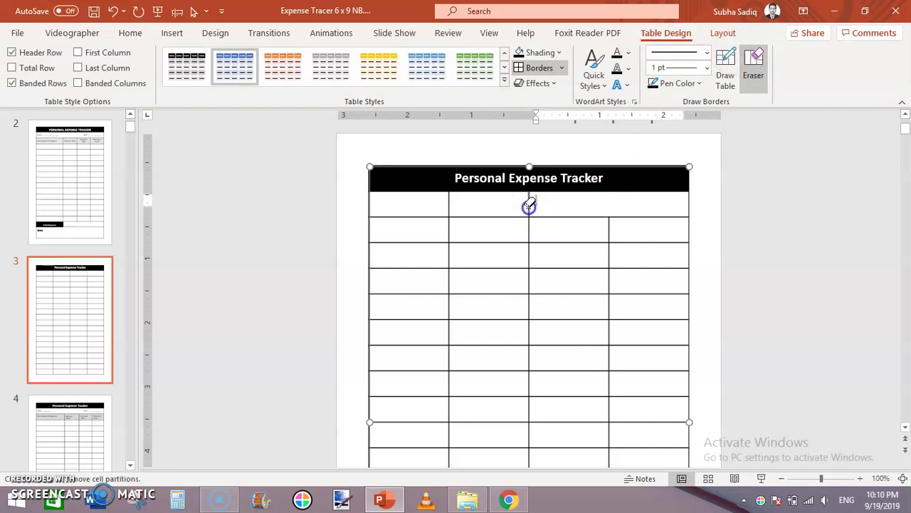
click(448, 204)
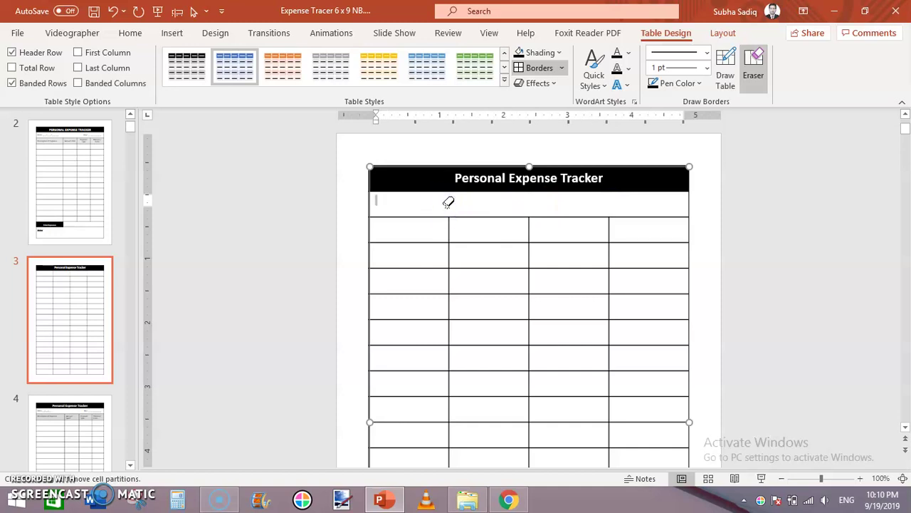
click(740, 235)
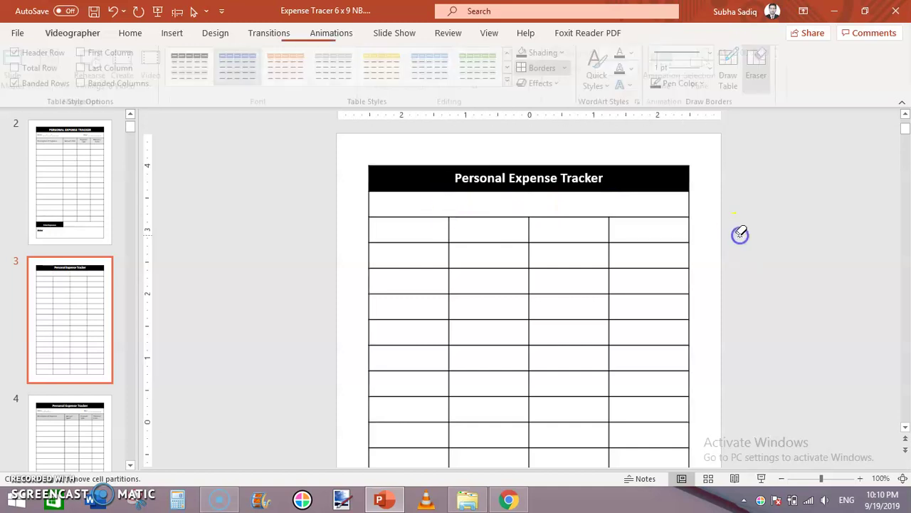
Step: Enter the blank date field "Date: _ _ / _ _ /_ _" in the full-width cell below the title
click(540, 204)
click(774, 187)
click(537, 204)
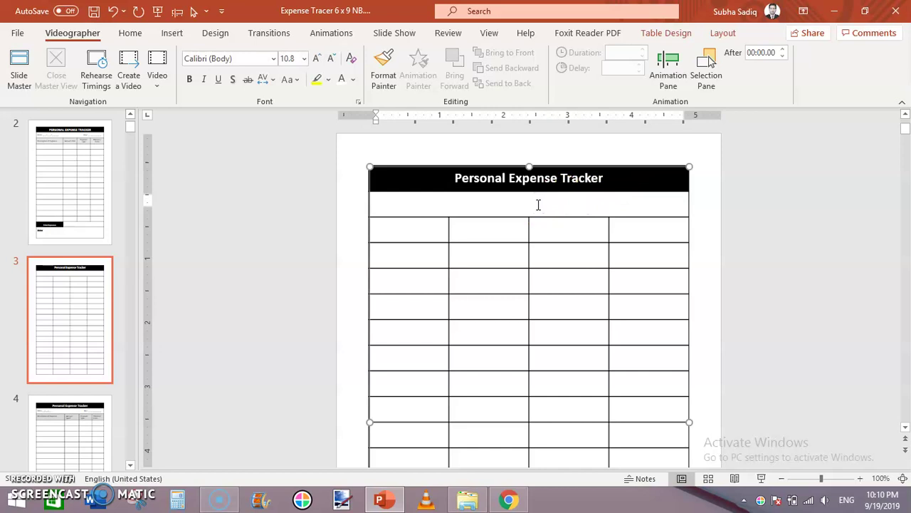
text(Date: _)
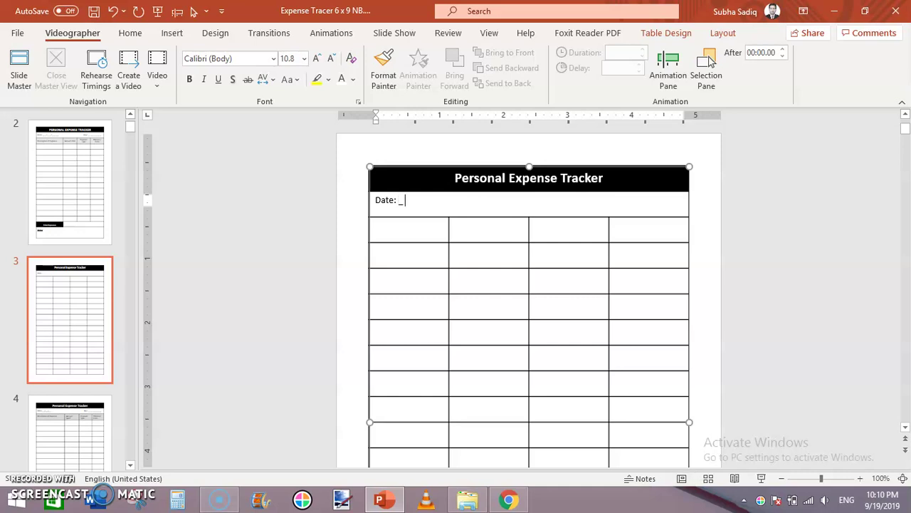
text( _ /)
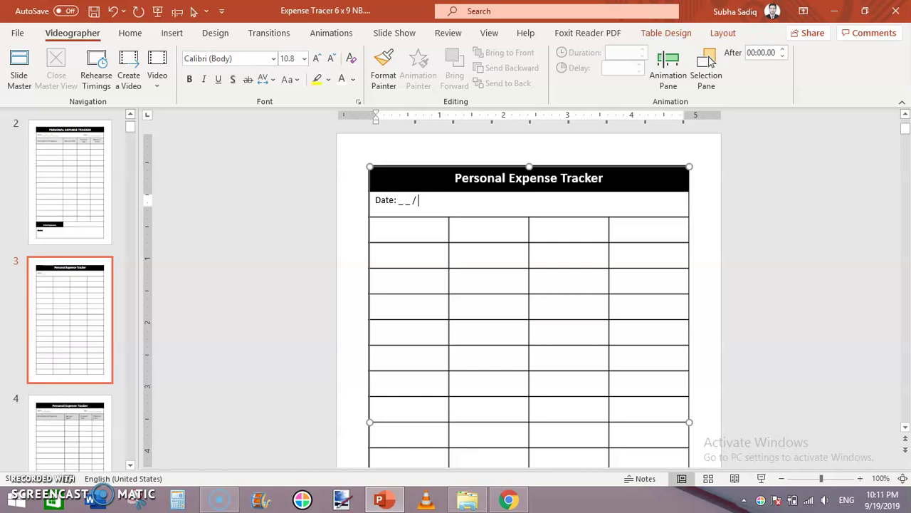
text( _)
text(_ /_ _)
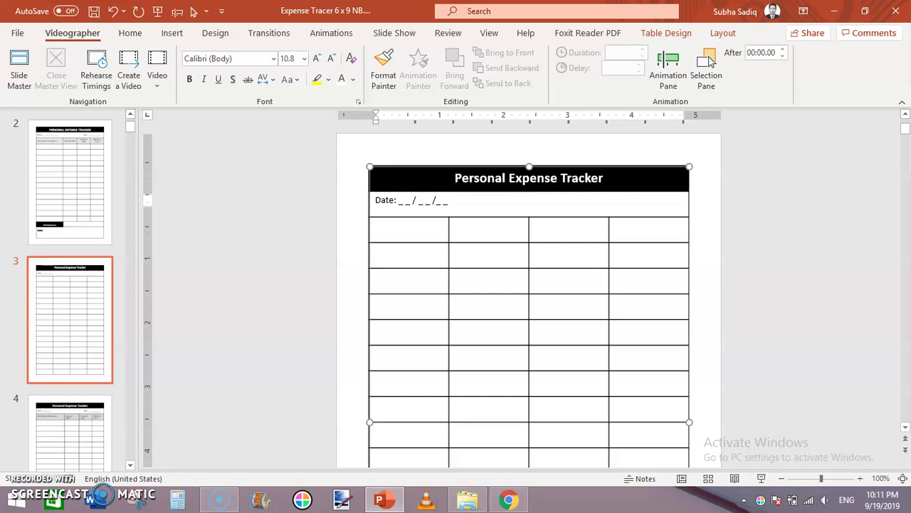
key(Down)
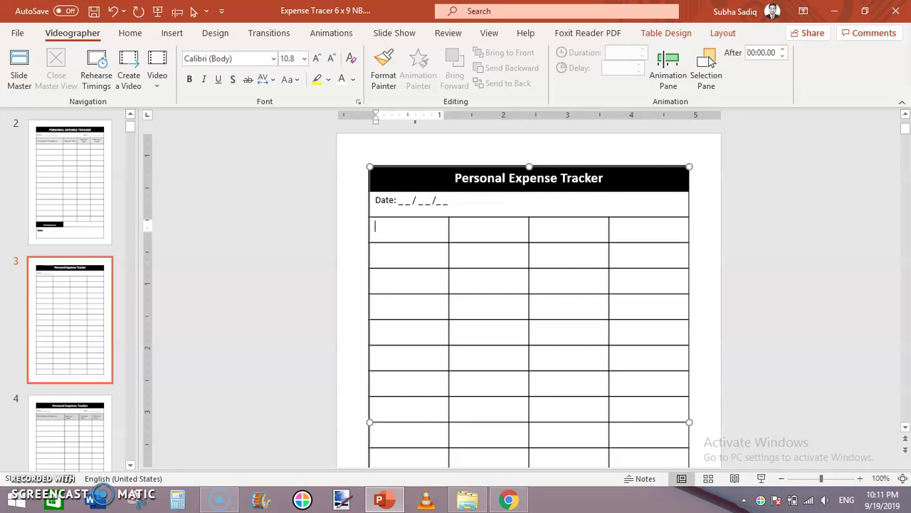
Step: Add the field "Day: _ _ _ _ _ _ _ _" at the far end of the date row
click(470, 210)
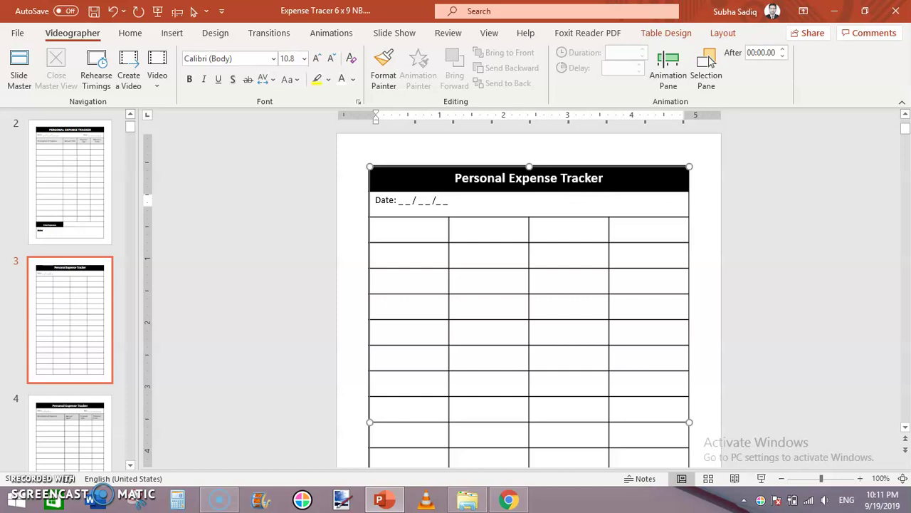
text(Day:)
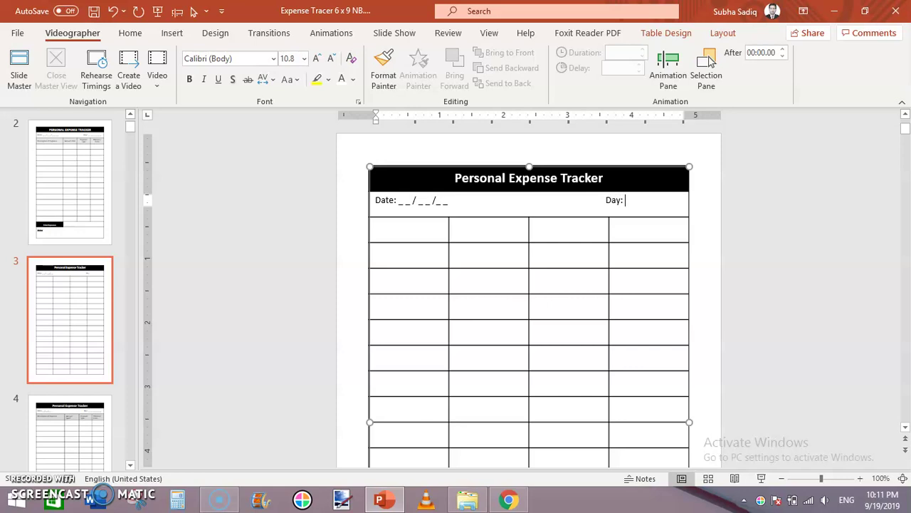
text( _________)
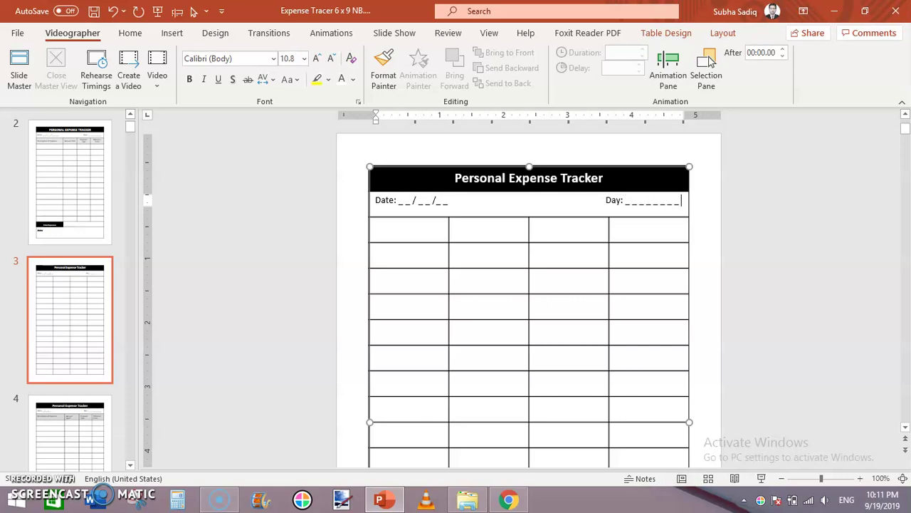
click(774, 201)
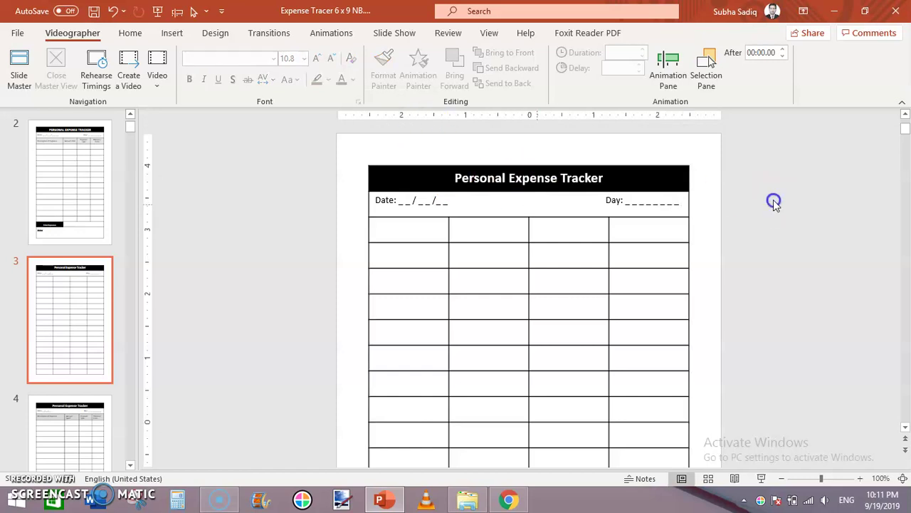
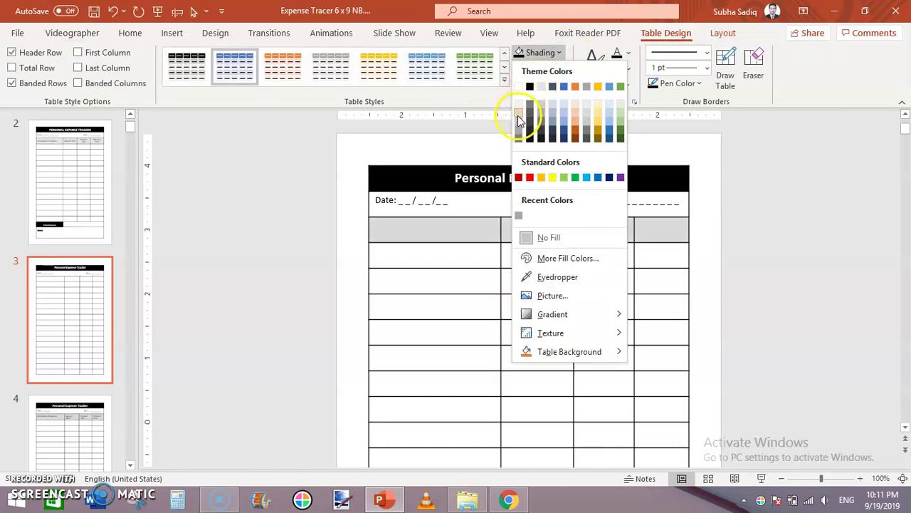
Step: Shade the table's third row light gray and enter the heading "Description Of Expense" in its first cell
click(518, 115)
click(760, 233)
click(476, 231)
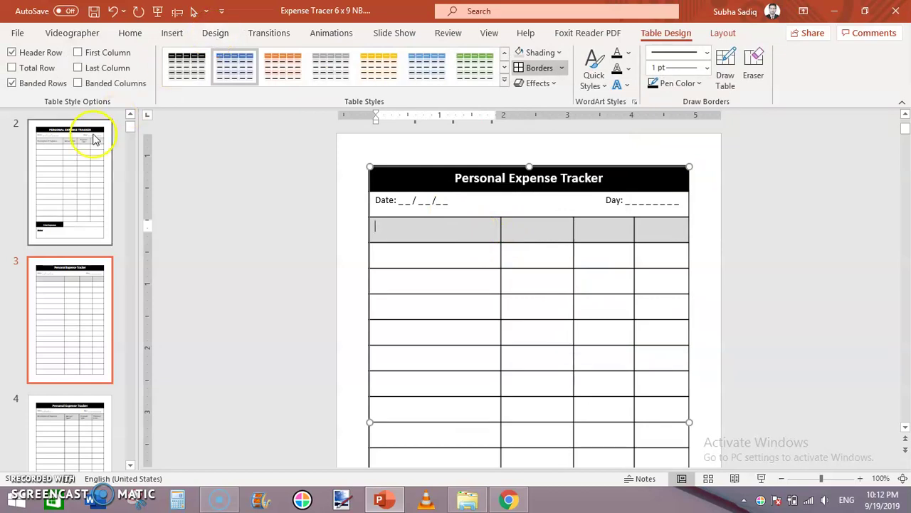
click(129, 34)
click(331, 80)
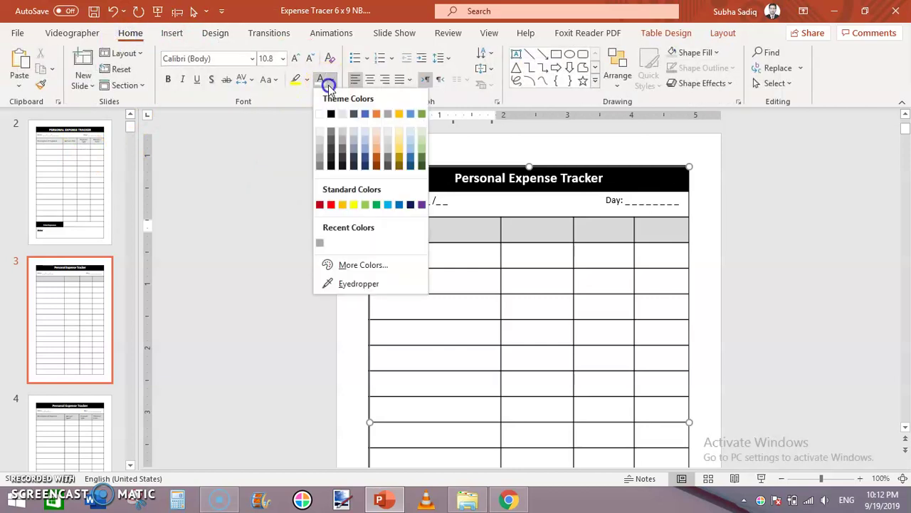
click(443, 235)
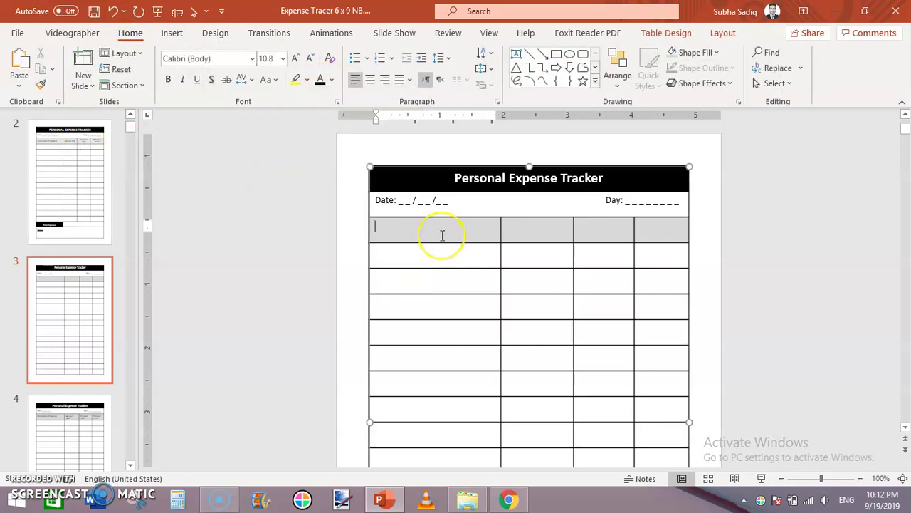
text(Descr)
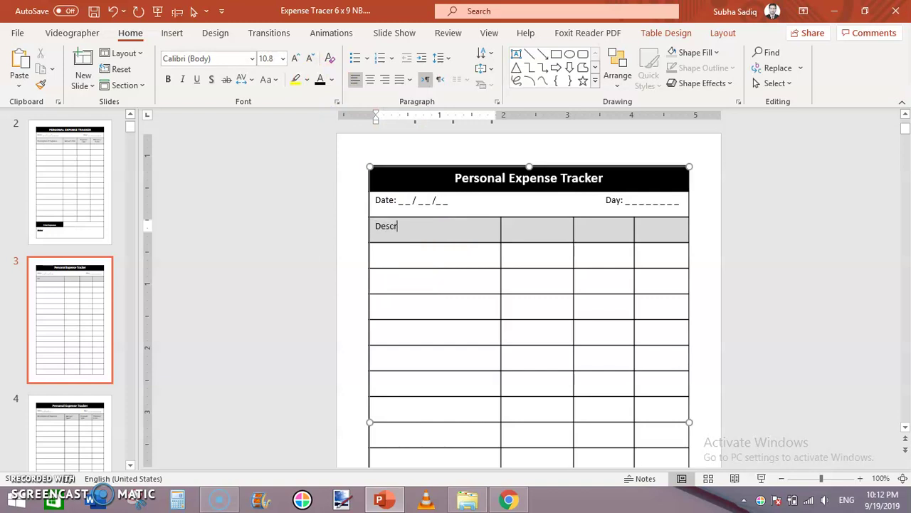
text(iption Of Expense)
key(Tab)
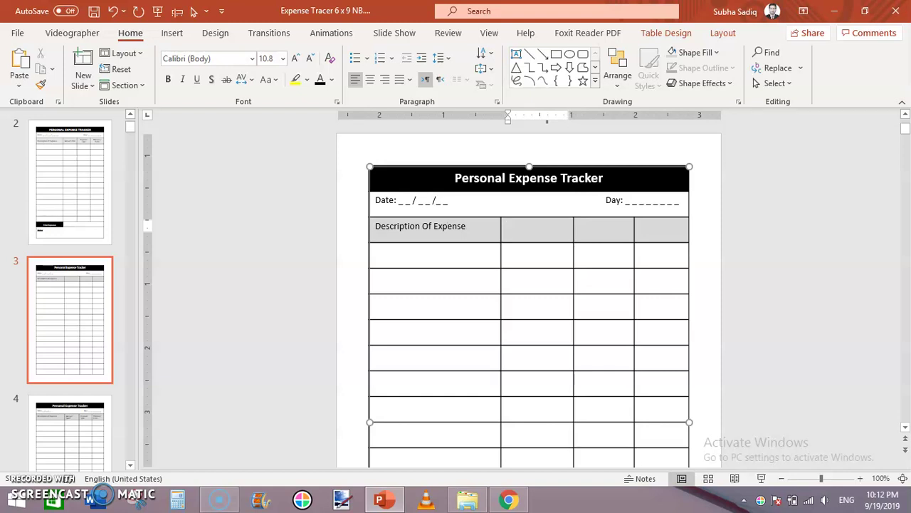
Step: Enter the headings "Amount Paid", "Payment Type" and "Planned/ Extra" in the remaining cells of the gray row
text(Amount Paid)
key(Tab)
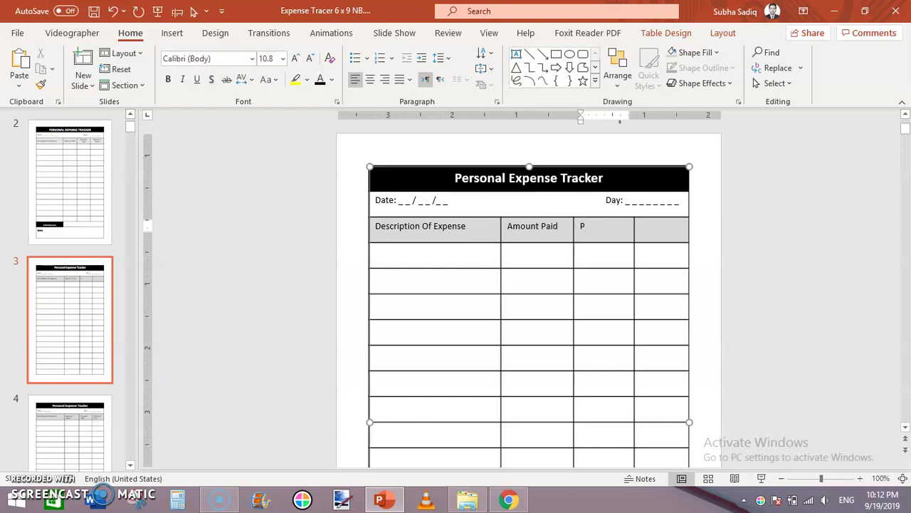
text(Payment Type)
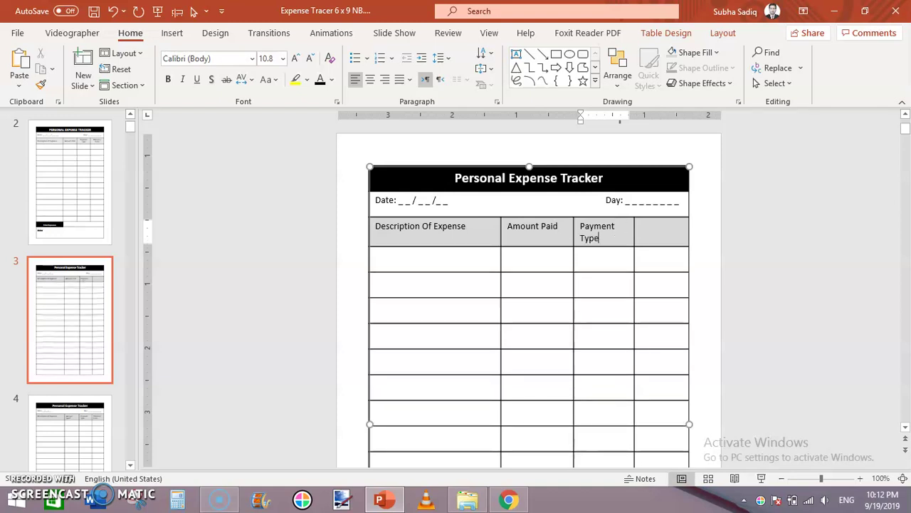
key(Tab)
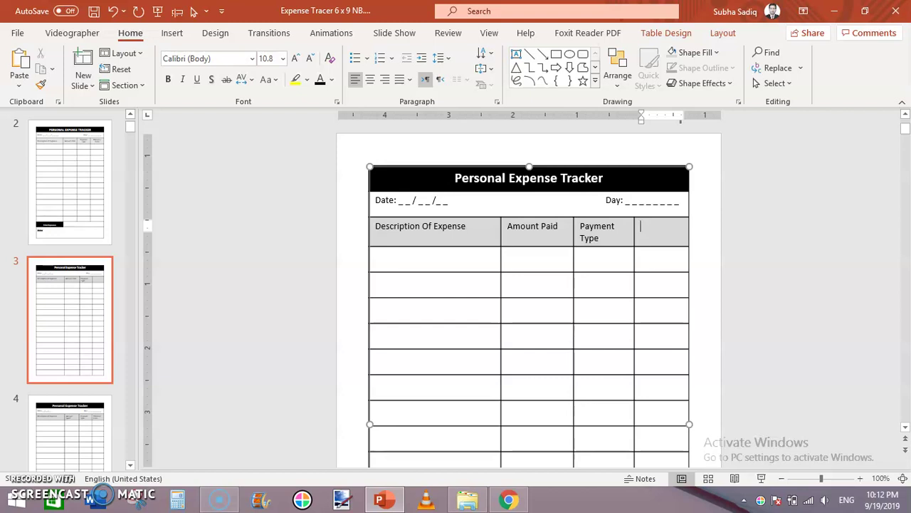
text(Pl)
text(anned/ )
text(Exp)
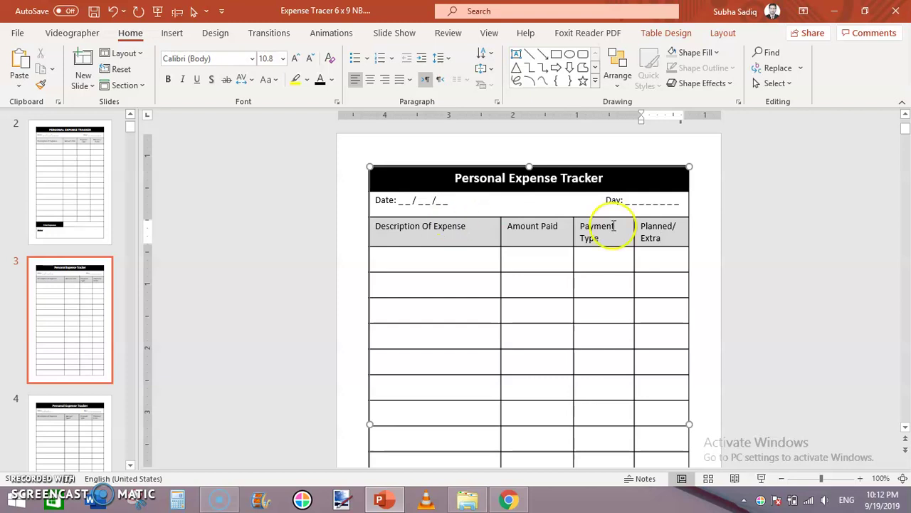
click(742, 283)
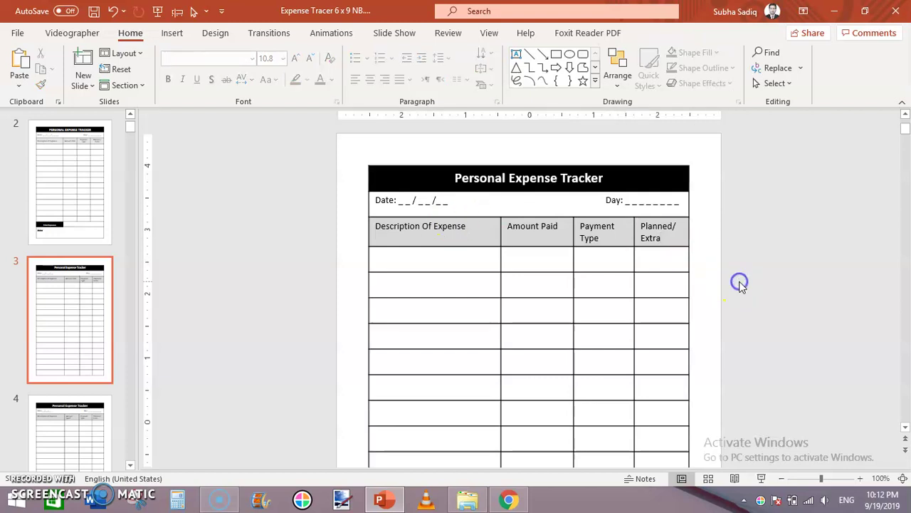
Step: Compare the bottom rows of the slide 3 table with those of the finished tracker on slide 4
click(906, 428)
click(906, 429)
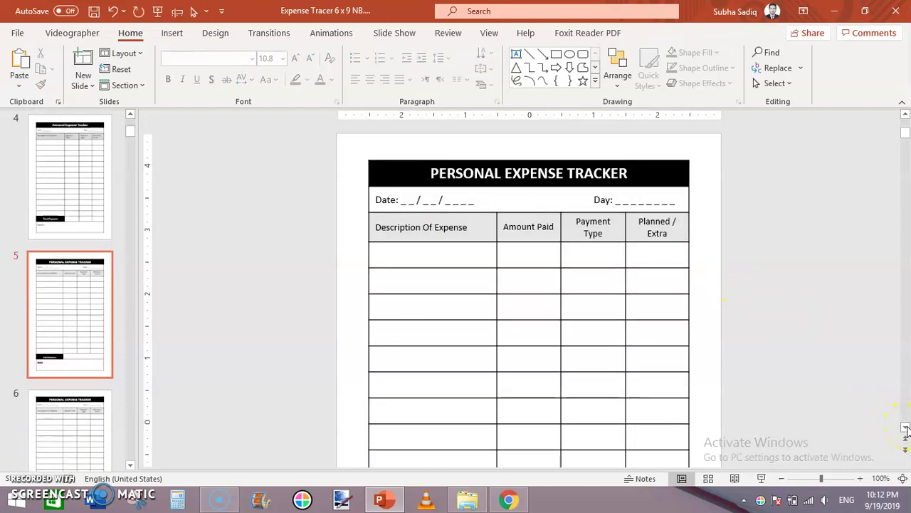
click(905, 428)
click(905, 428)
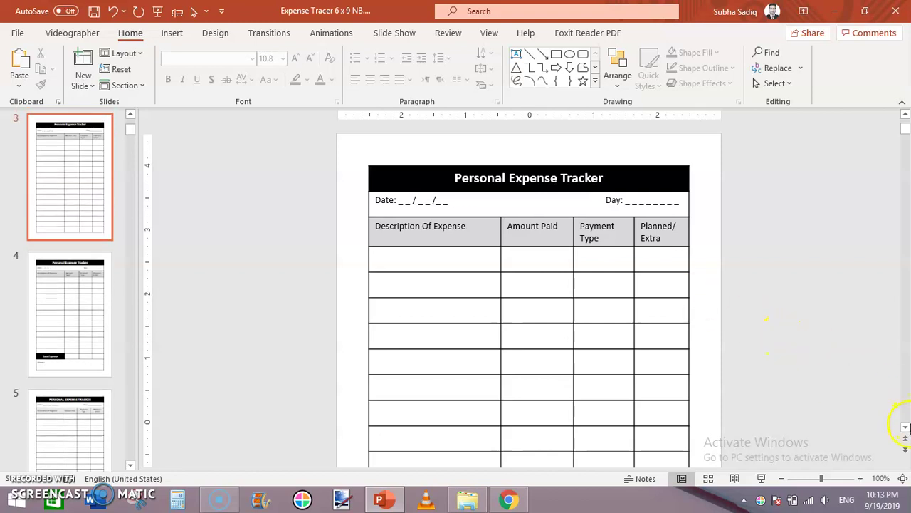
click(906, 429)
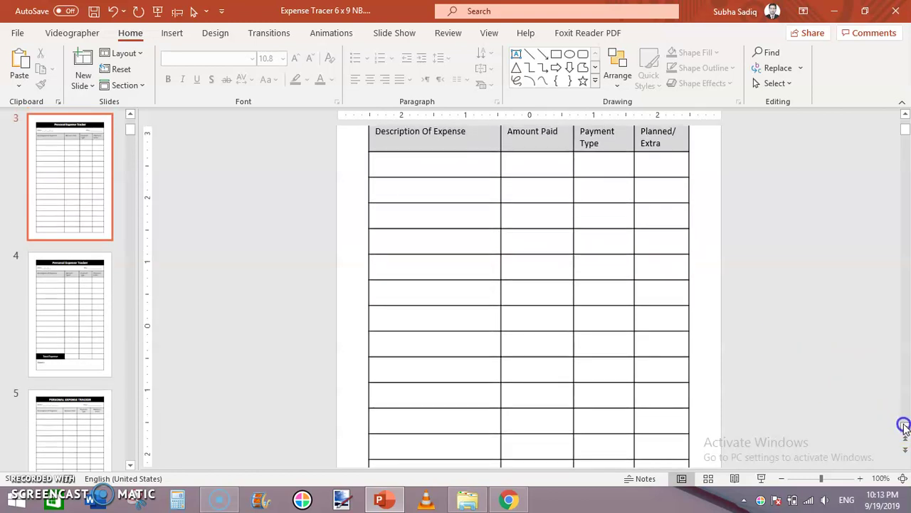
click(904, 426)
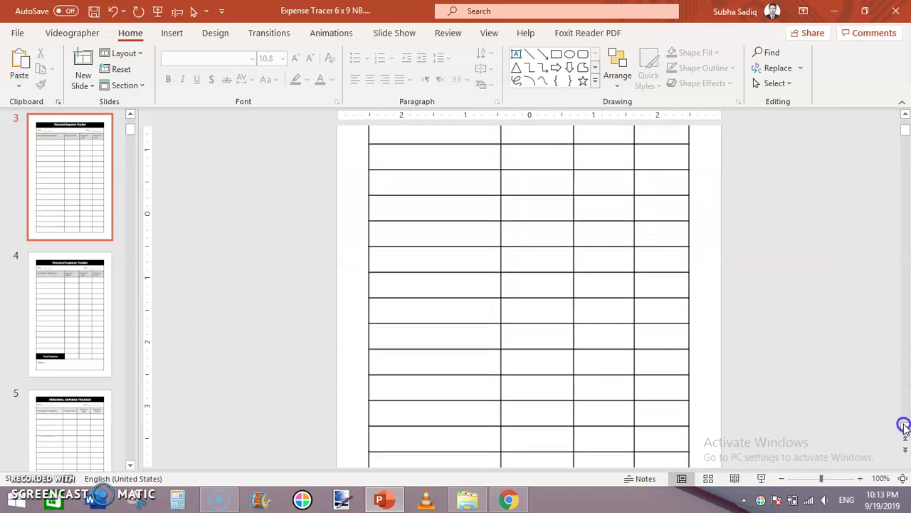
click(905, 427)
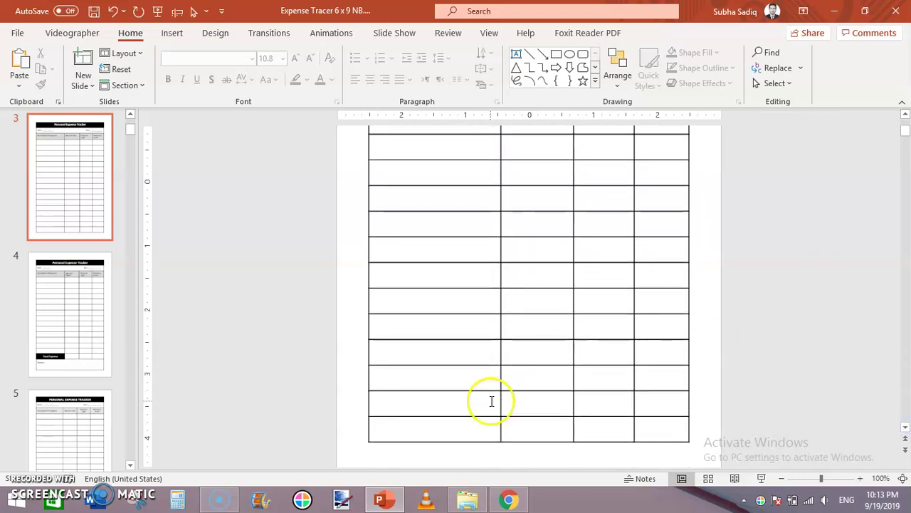
drag(487, 403, 516, 415)
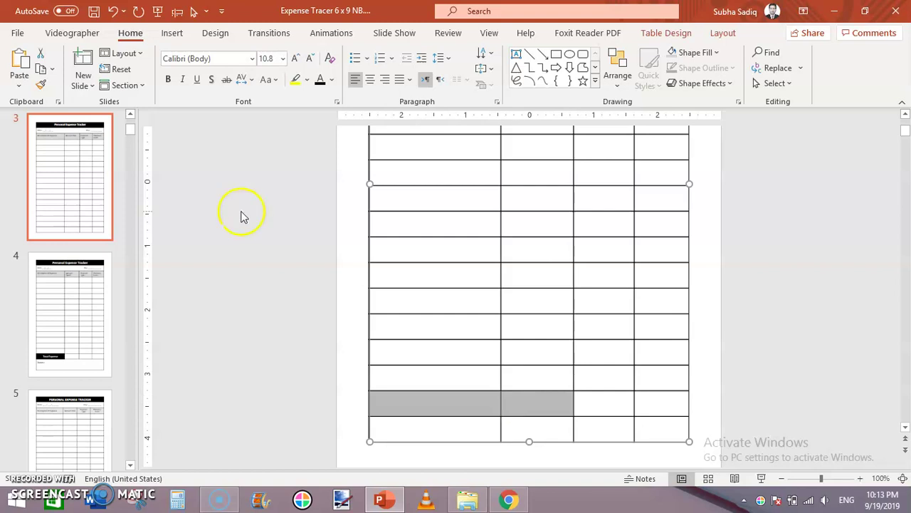
click(50, 346)
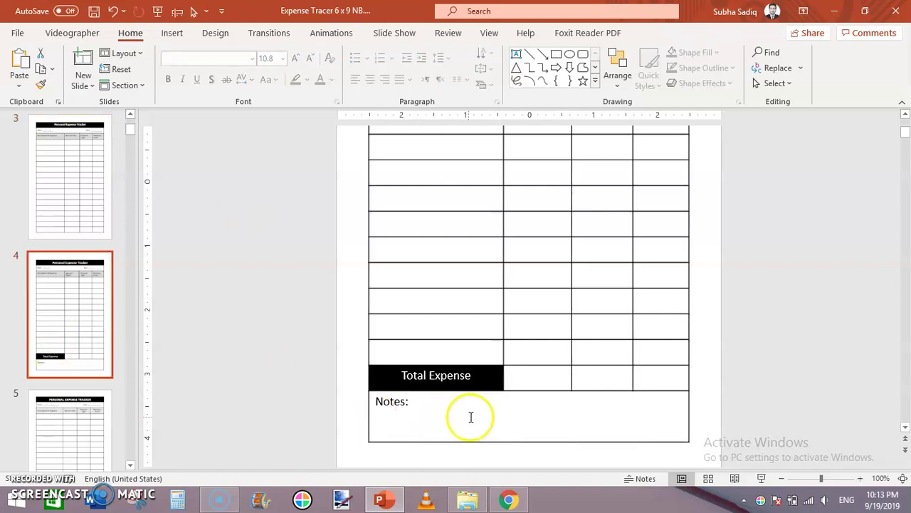
Step: Erase the three vertical dividers in the second-to-last row of the slide 3 table, making it one full-width cell
click(56, 195)
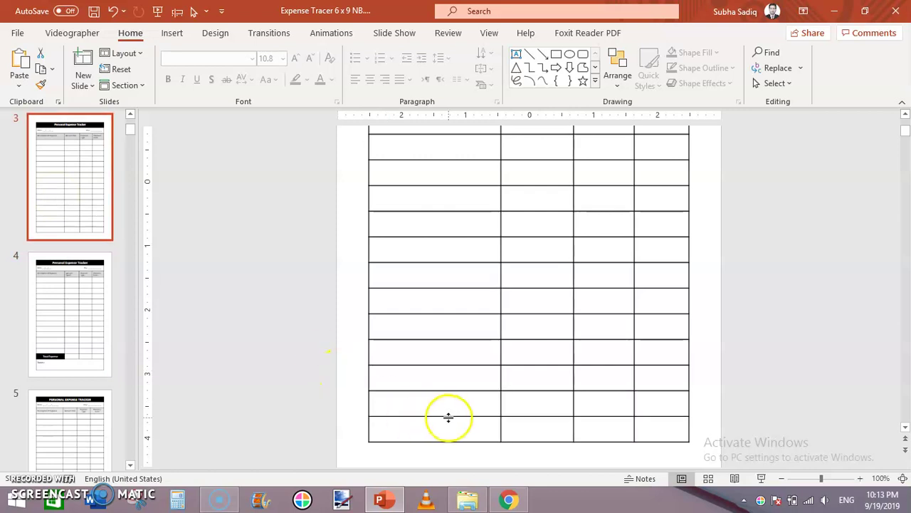
click(449, 417)
click(475, 399)
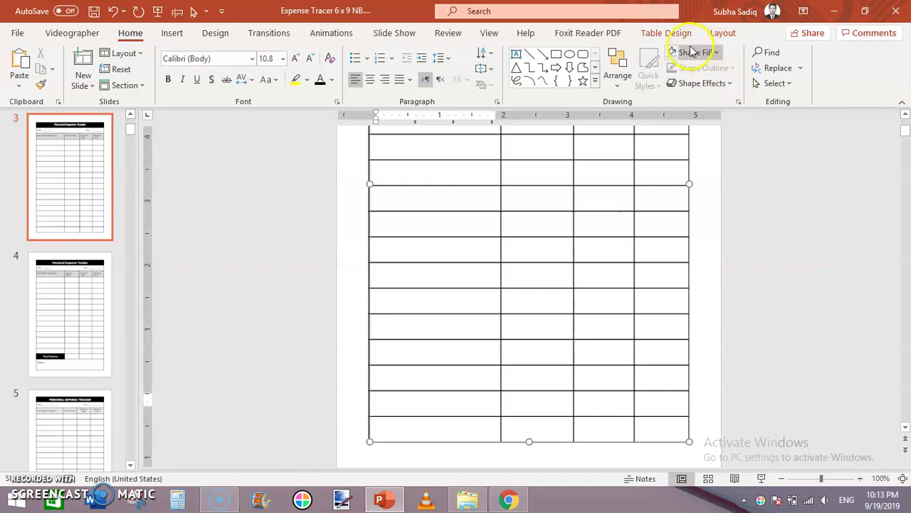
click(687, 35)
click(757, 71)
click(502, 403)
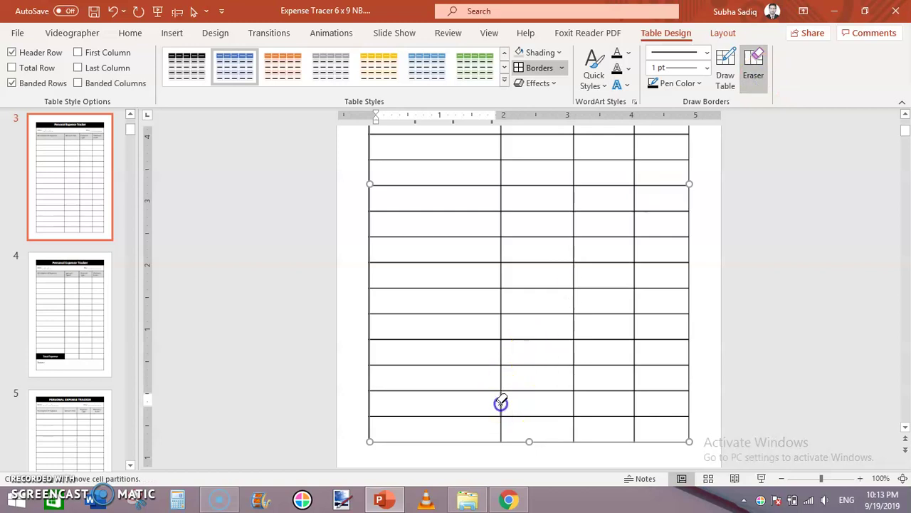
click(573, 400)
click(634, 400)
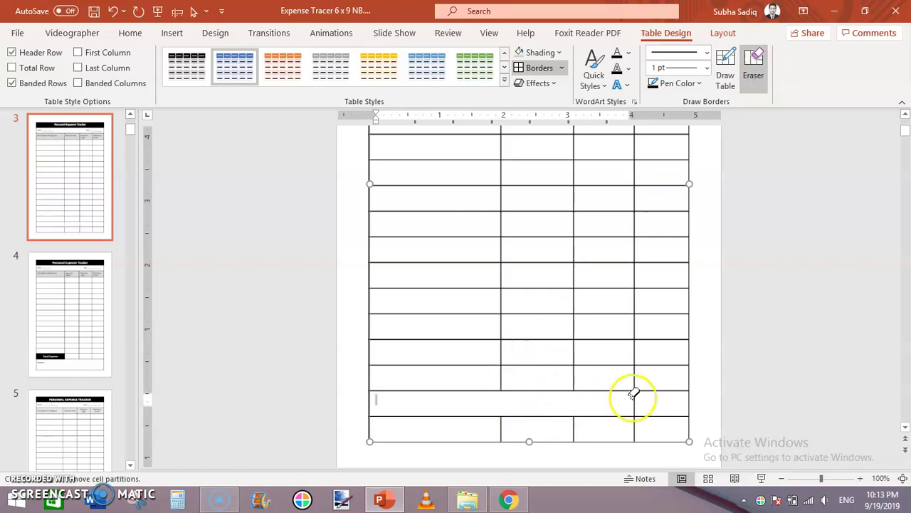
Step: Erase the last row's vertical dividers and the line above it, merging the bottom two rows into one large cell
click(643, 415)
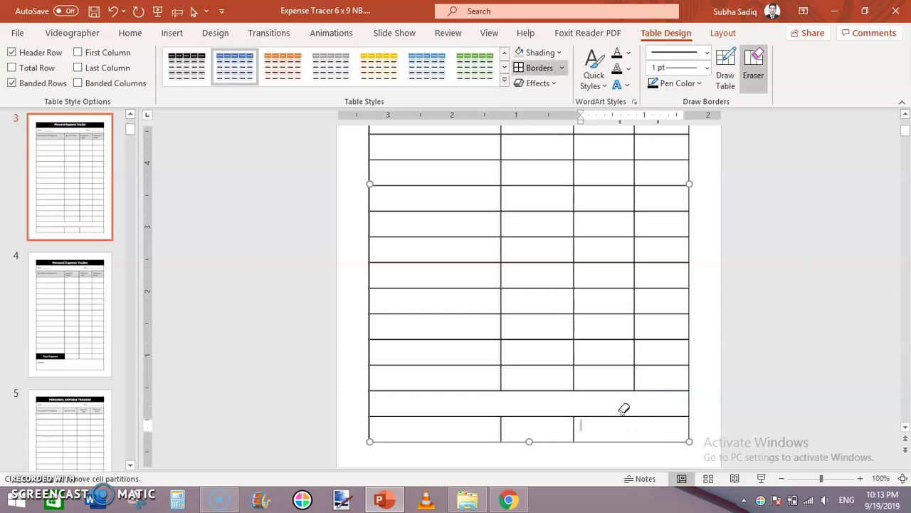
click(621, 412)
click(572, 424)
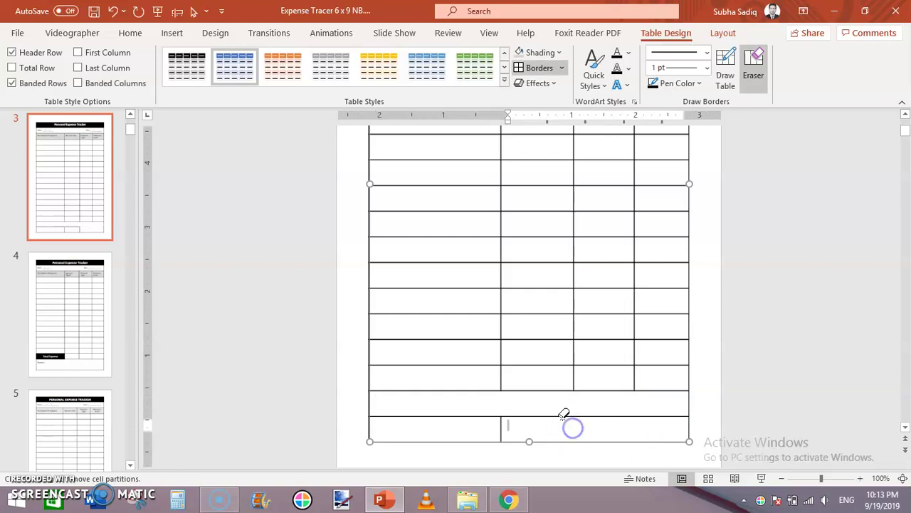
click(501, 429)
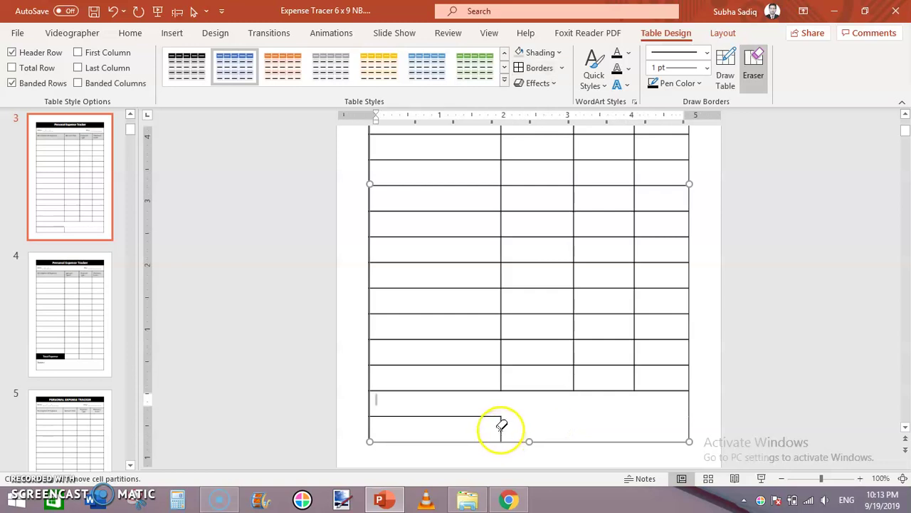
click(490, 415)
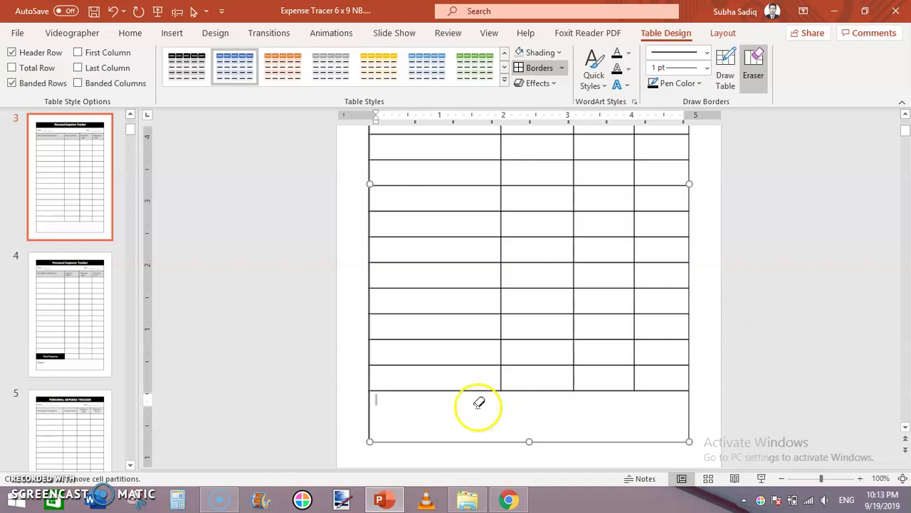
click(765, 283)
Step: Enter "Notes:-" in the merged bottom cell and increase its font size to 11
click(438, 405)
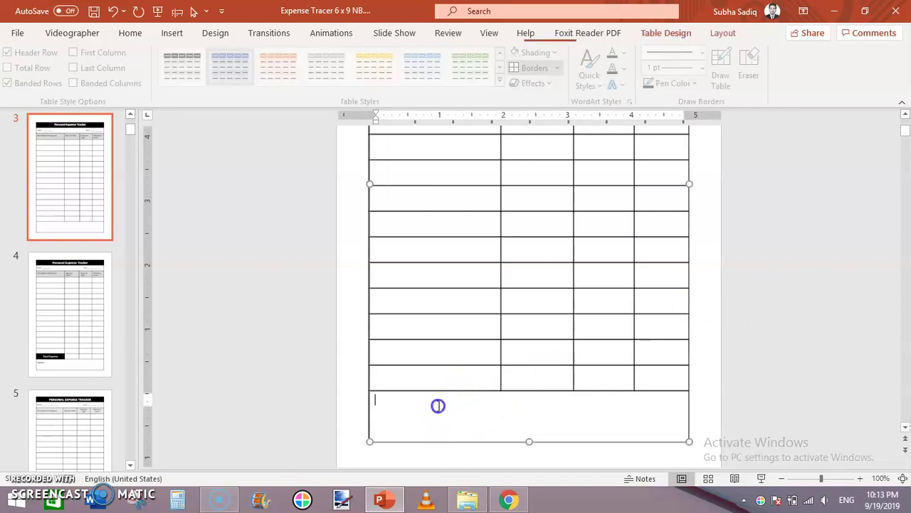
text(No)
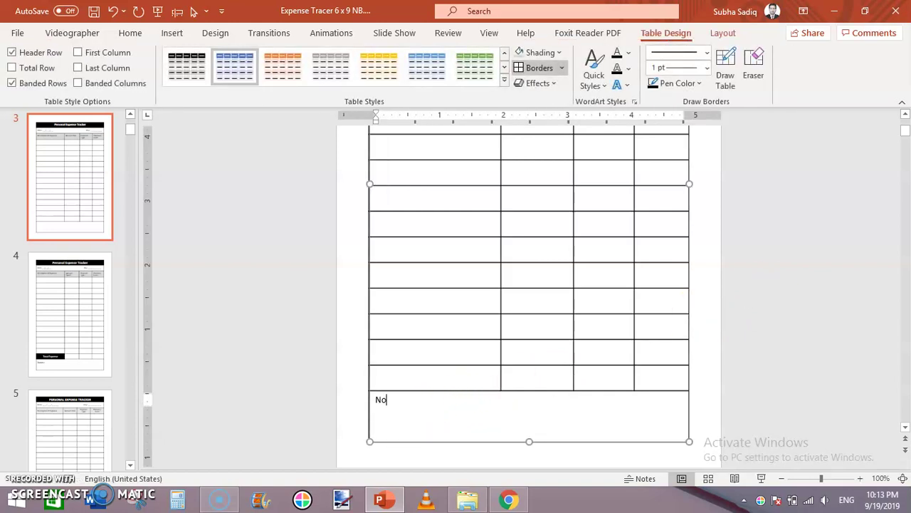
text(tes)
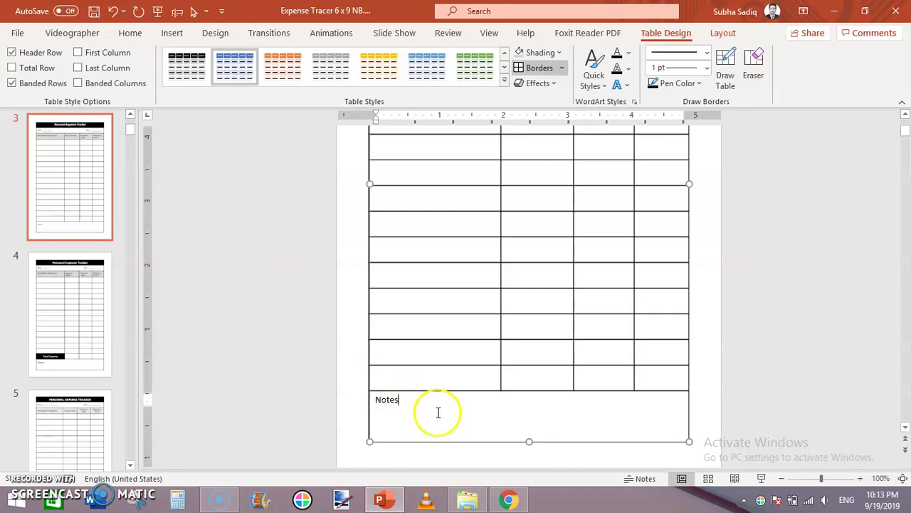
text(:-)
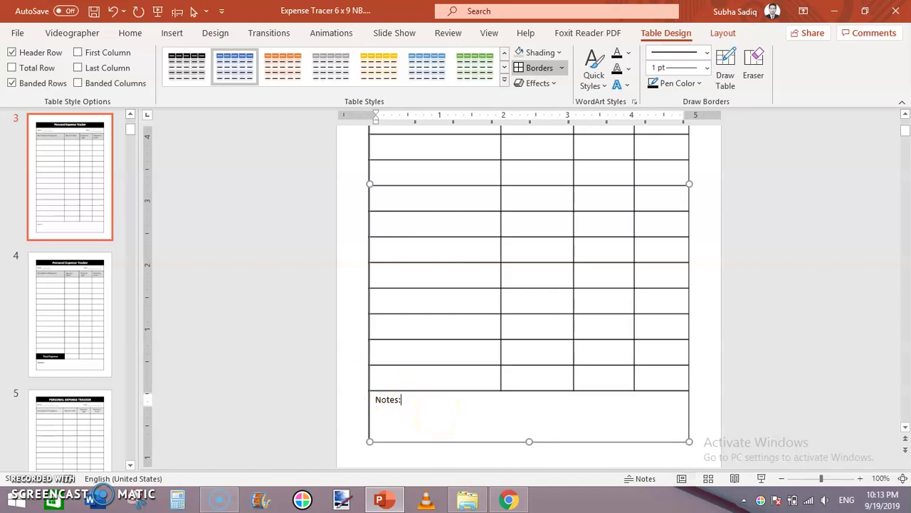
triple_click(387, 399)
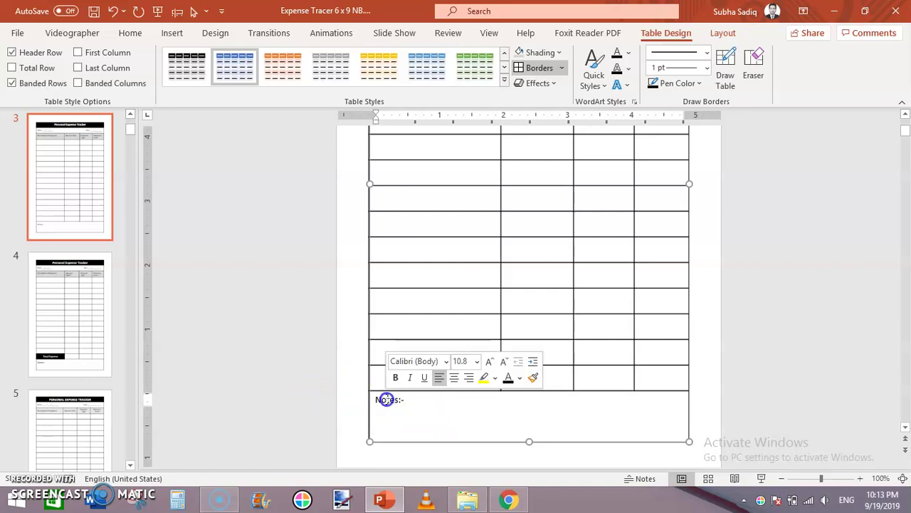
click(133, 33)
click(296, 58)
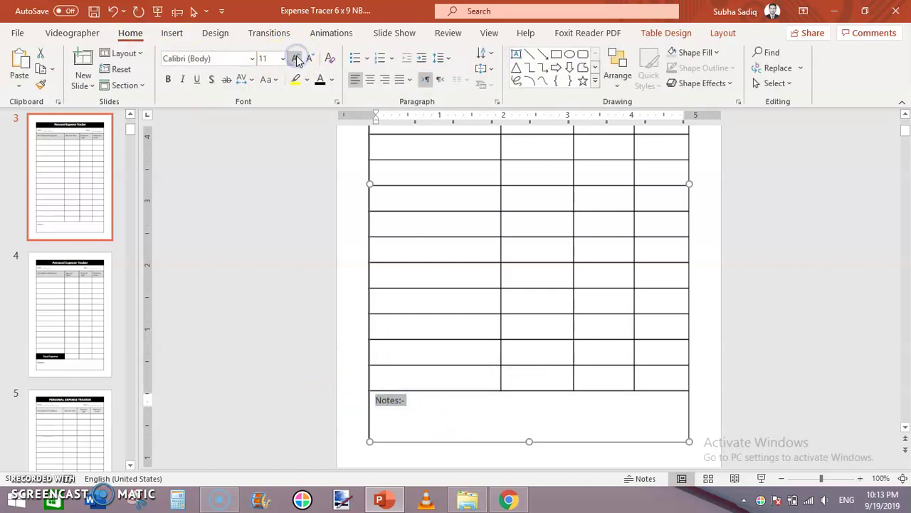